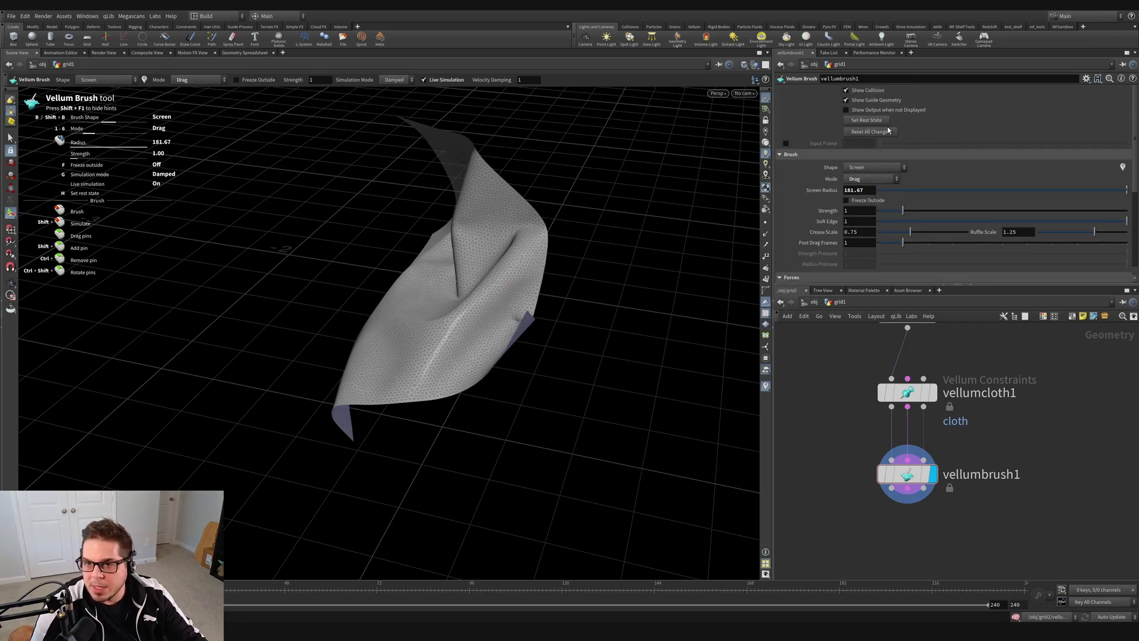
Step: Reset all changes made to the cloth in the Vellum Brush node
{"action": "left_click", "coordinate": [870, 132]}
{"action": "left_click_drag", "start_coordinate": [501, 381], "coordinate": [419, 361]}
{"action": "middle_click_drag", "start_coordinate": [419, 360], "coordinate": [431, 358], "text": "alt"}
Step: Move the grid2, remesh1, vellumcloth1 and vellumbrush1 chain up beside the COUCH null in the network
{"action": "scroll", "coordinate": [815, 380], "scroll_direction": "down", "scroll_amount": 4}
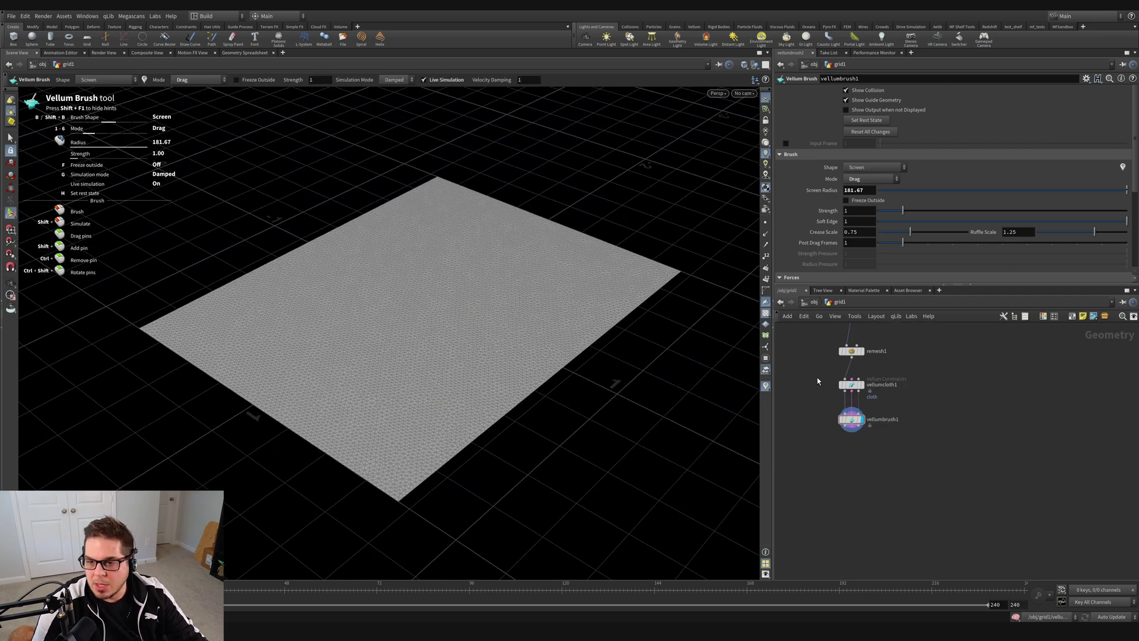
{"action": "middle_click_drag", "start_coordinate": [818, 377], "coordinate": [878, 490]}
{"action": "scroll", "coordinate": [881, 486], "scroll_direction": "down", "scroll_amount": 3}
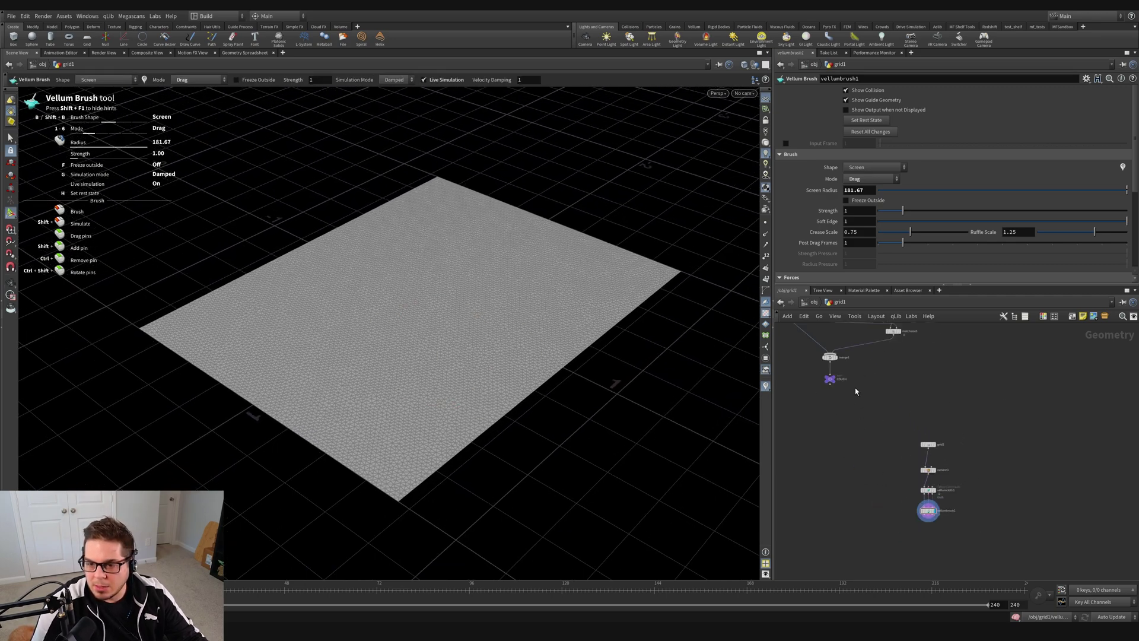
{"action": "middle_click_drag", "start_coordinate": [871, 471], "coordinate": [942, 463]}
{"action": "left_click_drag", "start_coordinate": [1022, 536], "coordinate": [809, 450]}
{"action": "scroll", "coordinate": [863, 465], "scroll_direction": "up", "scroll_amount": 4}
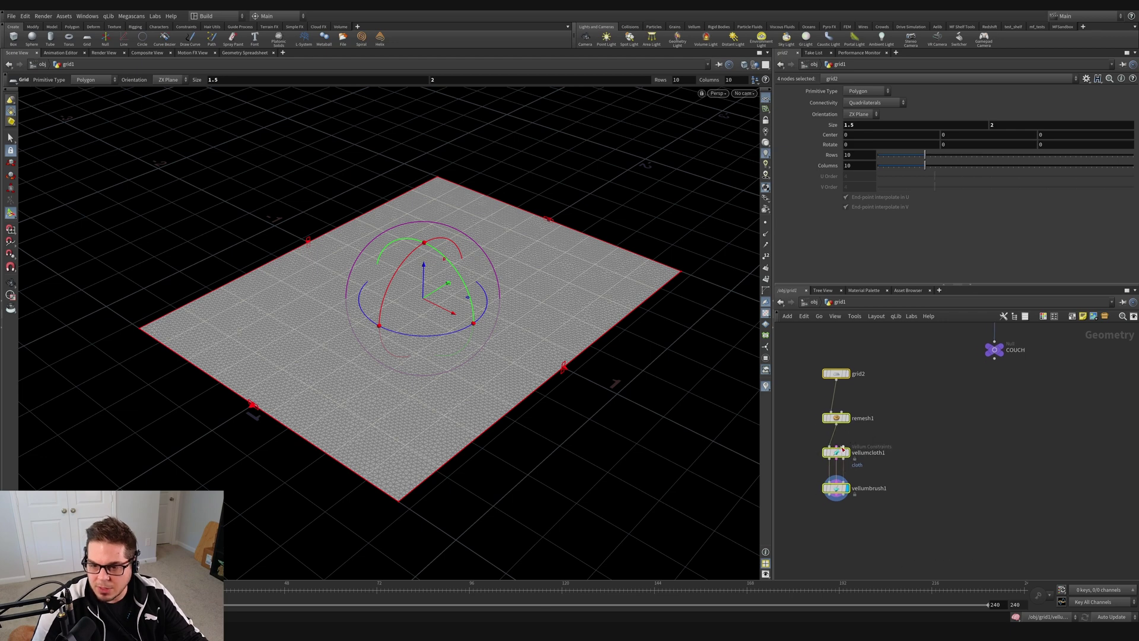
Step: Wire the COUCH null into vellumcloth1's third input as the collision object and display vellumbrush1
{"action": "scroll", "coordinate": [837, 447], "scroll_direction": "up", "scroll_amount": 3}
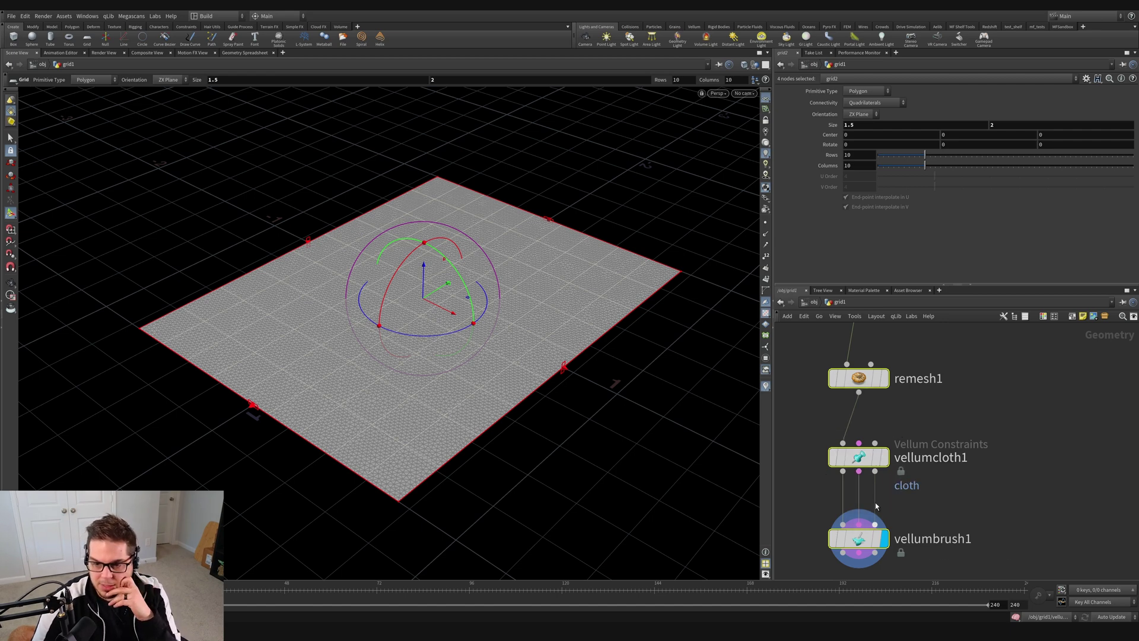
{"action": "scroll", "coordinate": [895, 478], "scroll_direction": "down", "scroll_amount": 4}
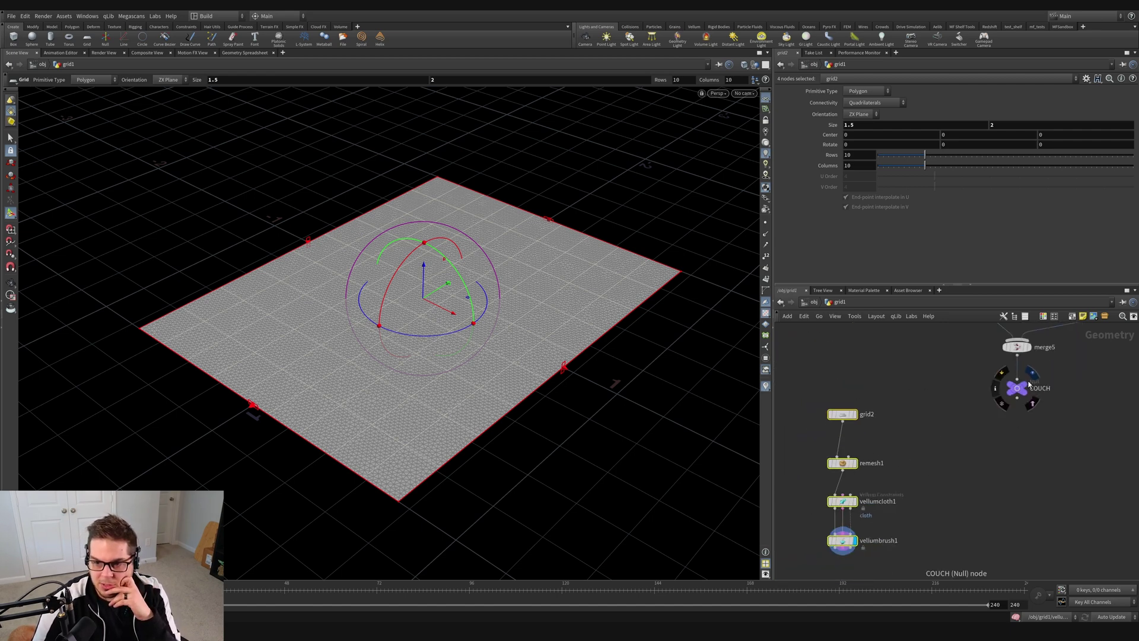
{"action": "left_click", "coordinate": [1028, 389]}
{"action": "left_click", "coordinate": [1017, 400]}
{"action": "left_click", "coordinate": [858, 492]}
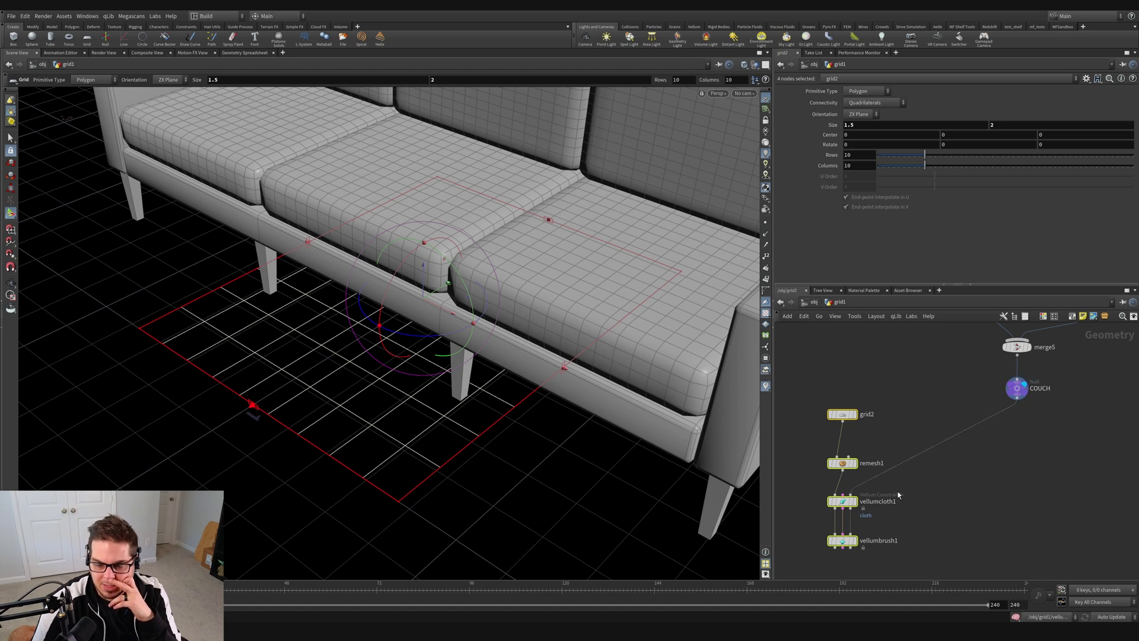
{"action": "left_click", "coordinate": [859, 541]}
{"action": "left_click", "coordinate": [842, 541]}
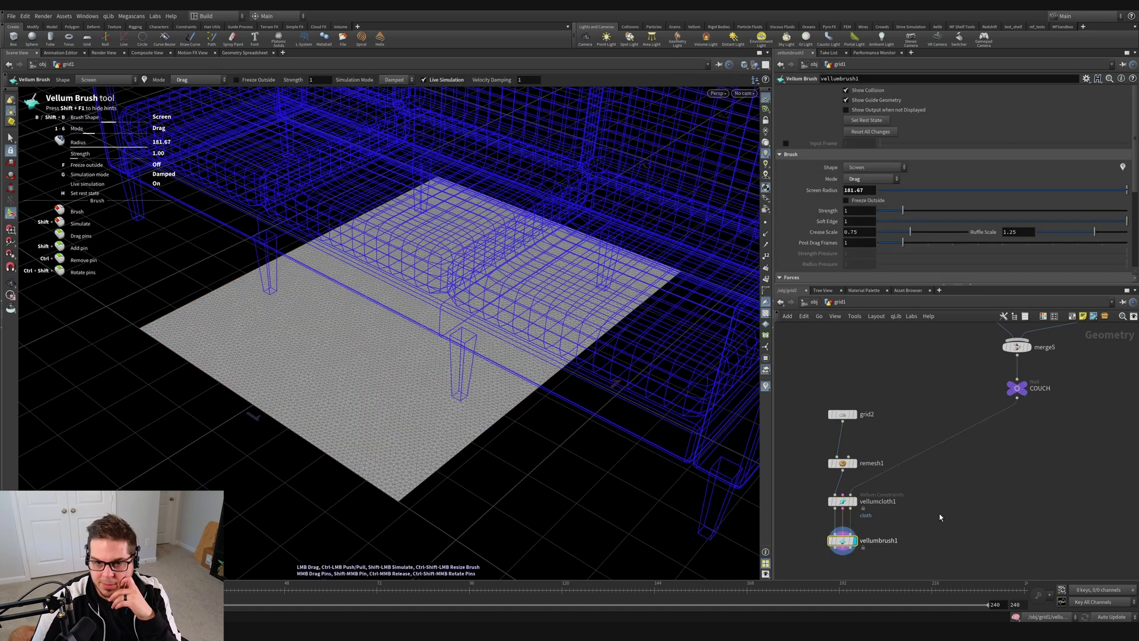
Step: Display remesh1 and show the COUCH null as a template wireframe to compare the cloth with the whole couch
{"action": "left_click", "coordinate": [1025, 387]}
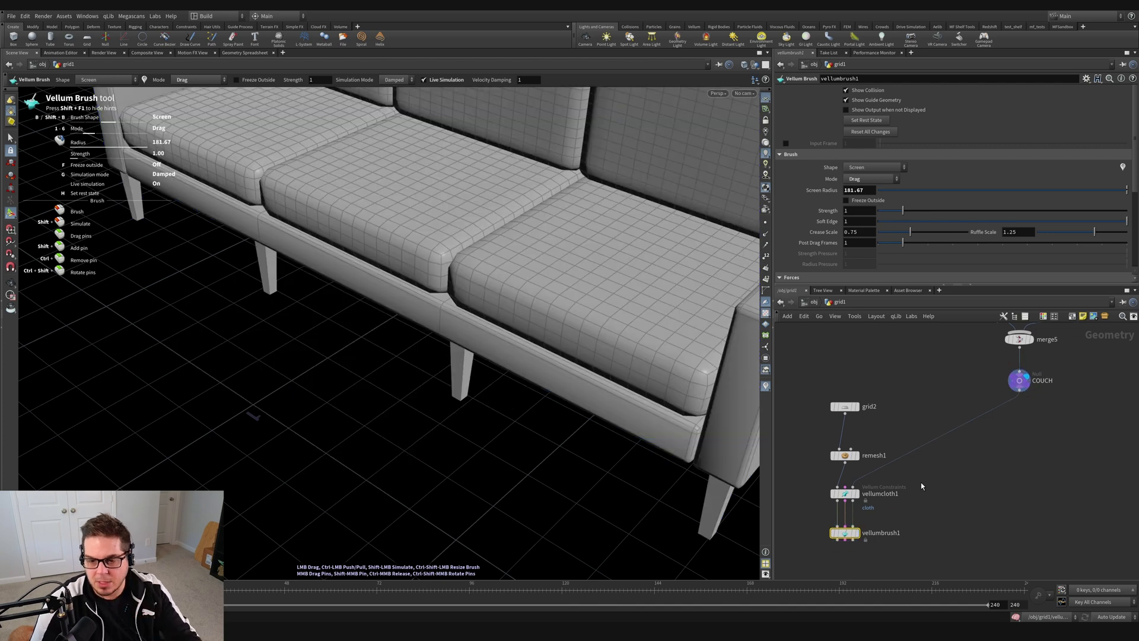
{"action": "left_click", "coordinate": [856, 455]}
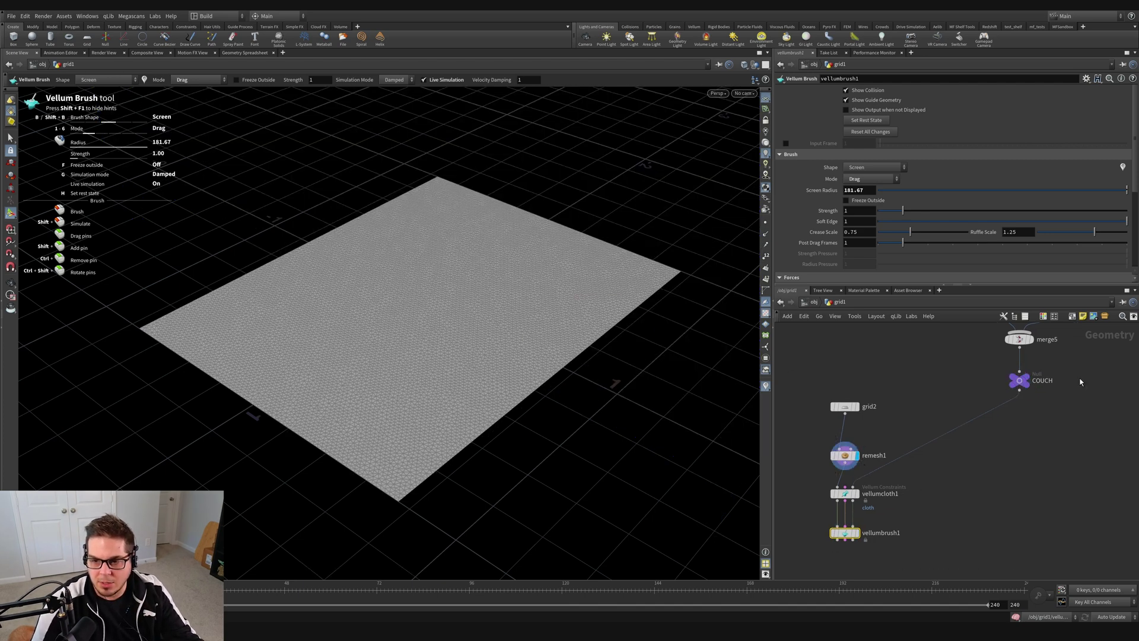
{"action": "left_click", "coordinate": [1027, 386]}
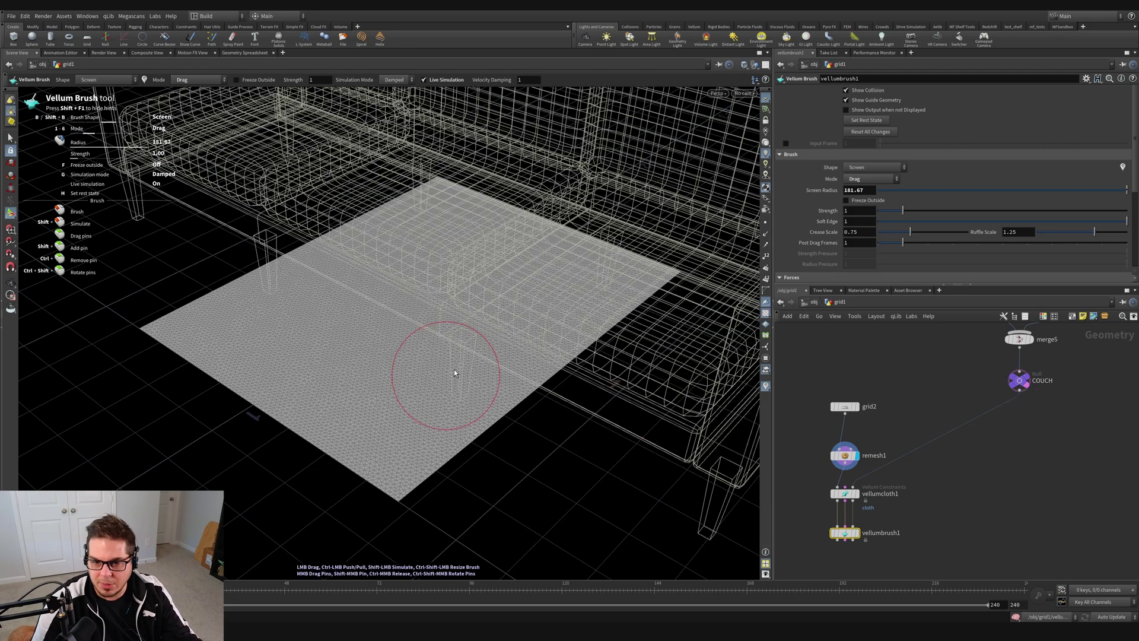
{"action": "scroll", "coordinate": [446, 380], "scroll_direction": "down", "scroll_amount": 5, "text": "alt"}
{"action": "left_click_drag", "start_coordinate": [446, 380], "coordinate": [538, 340], "text": "alt"}
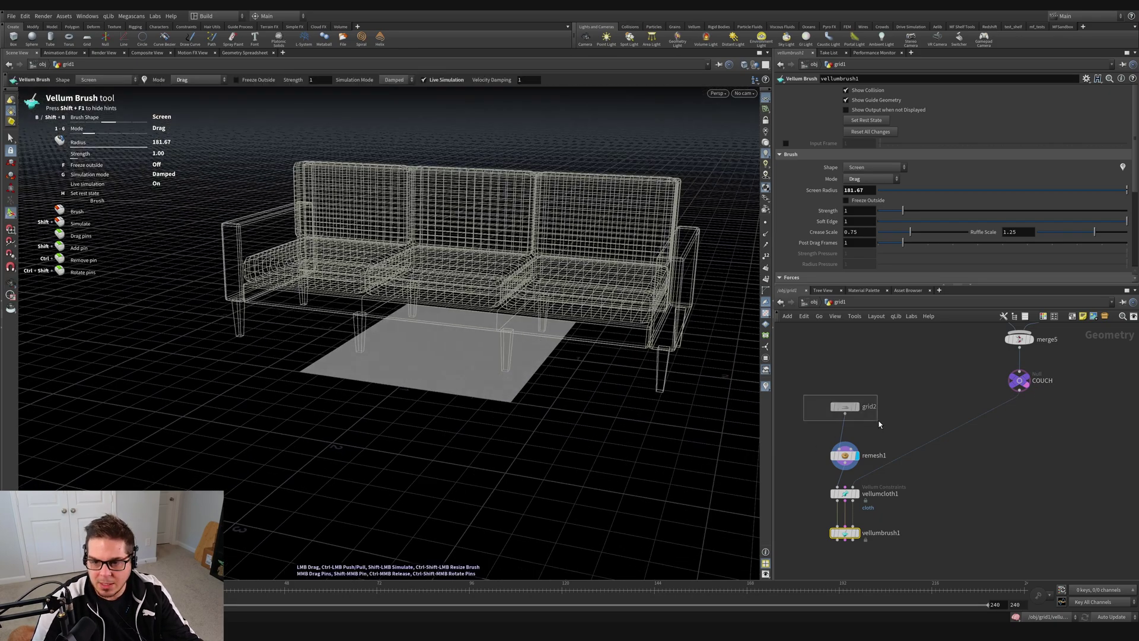
Step: Insert a Transform node between grid2 and remesh1
{"action": "left_click", "coordinate": [844, 407]}
{"action": "left_click_drag", "start_coordinate": [844, 407], "coordinate": [845, 386]}
{"action": "key", "text": "Tab"}
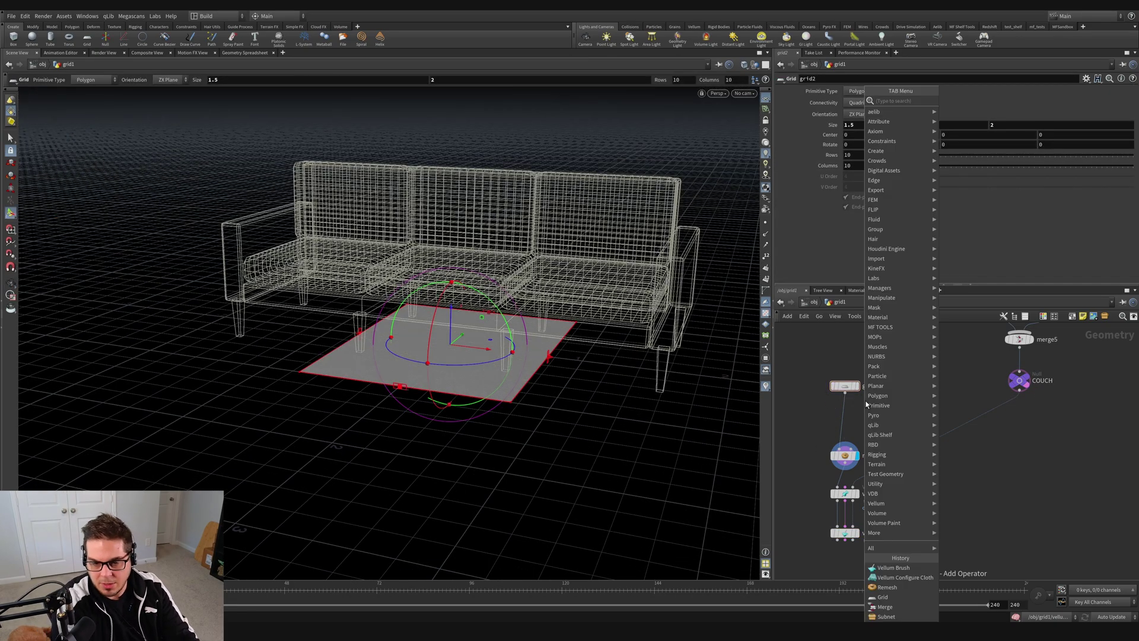
{"action": "type", "text": "trans"}
{"action": "key", "text": "Return"}
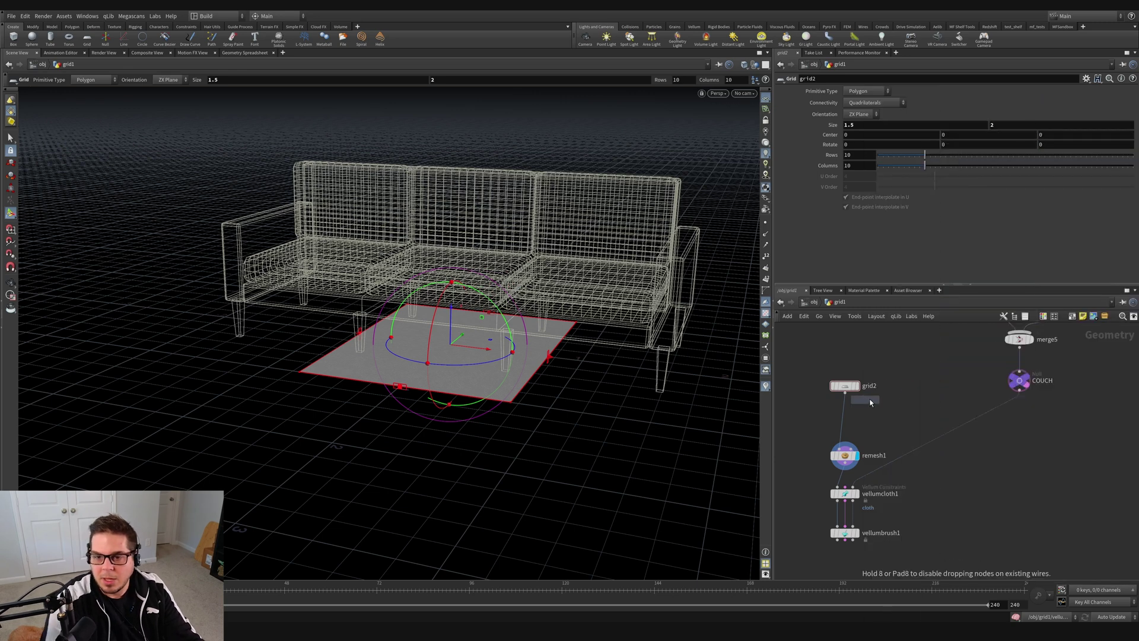
{"action": "left_click", "coordinate": [845, 421]}
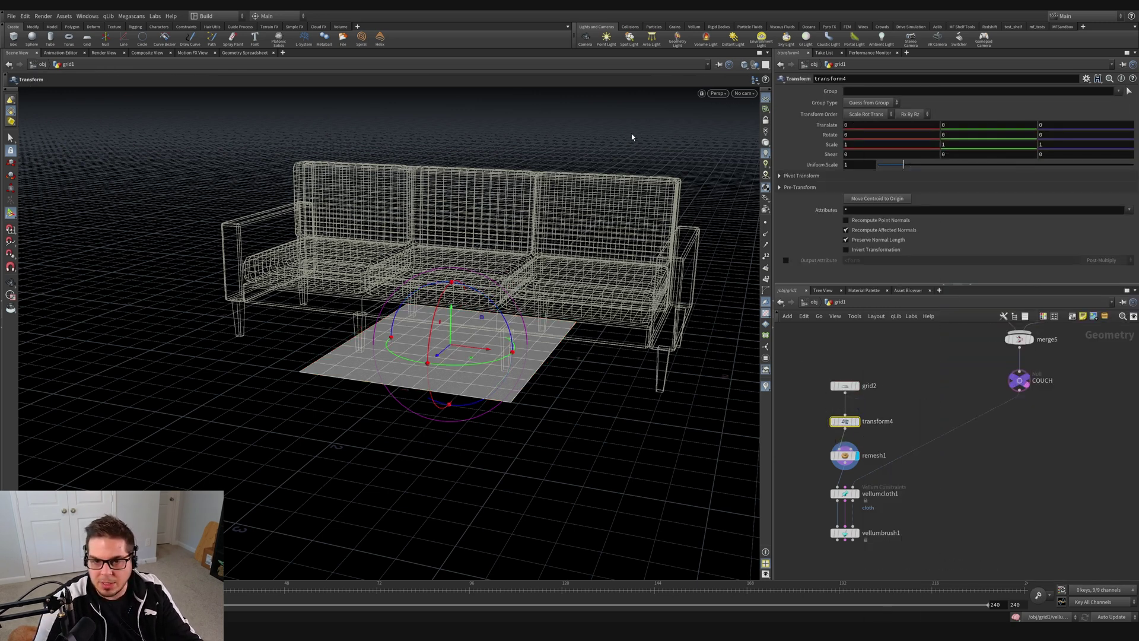
Step: Move the cloth above the couch's armrest end to about 1.11, 1.33, -0.51 and rotate it about -34.8° in Y and -18.3° in Z
{"action": "middle_click_drag", "start_coordinate": [595, 206], "coordinate": [489, 282], "text": "alt"}
{"action": "left_click_drag", "start_coordinate": [489, 282], "coordinate": [557, 234], "text": "alt"}
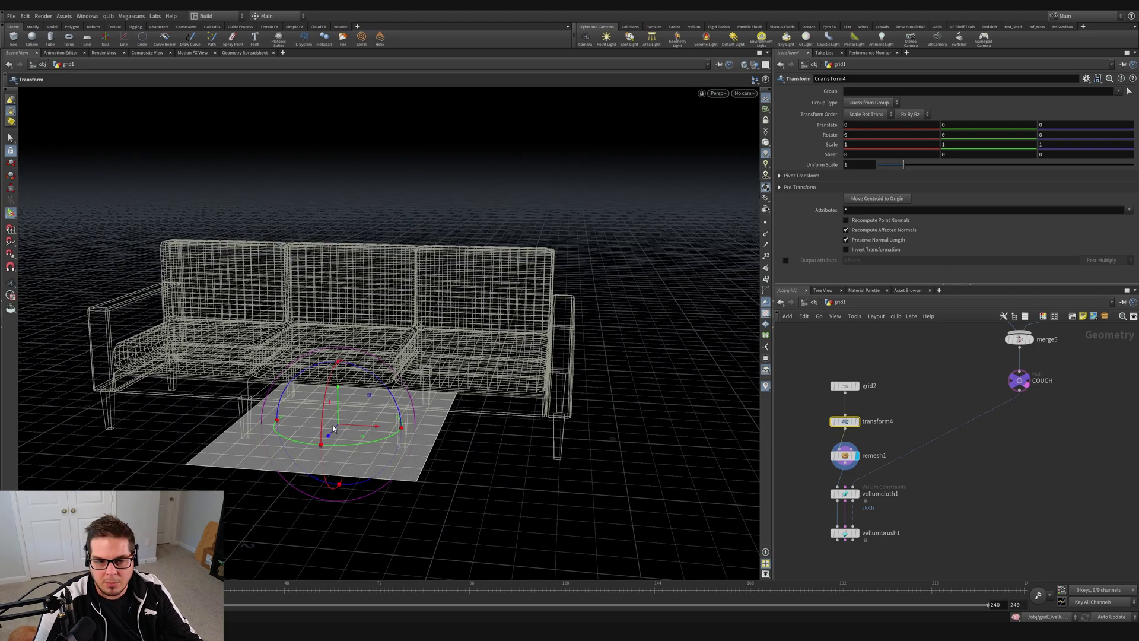
{"action": "left_click_drag", "start_coordinate": [338, 427], "coordinate": [513, 238]}
{"action": "mouse_move", "coordinate": [522, 261]}
{"action": "left_mouse_down", "text": "alt"}
{"action": "mouse_move", "coordinate": [506, 275]}
{"action": "mouse_move", "coordinate": [501, 261]}
{"action": "left_mouse_up", "text": "alt"}
{"action": "left_click_drag", "start_coordinate": [627, 220], "coordinate": [557, 267]}
{"action": "right_click_drag", "start_coordinate": [612, 264], "coordinate": [619, 268], "text": "alt"}
{"action": "mouse_move", "coordinate": [619, 268]}
{"action": "left_mouse_down"}
{"action": "mouse_move", "coordinate": [625, 285]}
{"action": "mouse_move", "coordinate": [701, 249]}
{"action": "mouse_move", "coordinate": [605, 284]}
{"action": "left_mouse_up"}
{"action": "right_click_drag", "start_coordinate": [620, 260], "coordinate": [465, 312], "text": "alt"}
{"action": "left_click_drag", "start_coordinate": [465, 312], "coordinate": [532, 327], "text": "alt"}
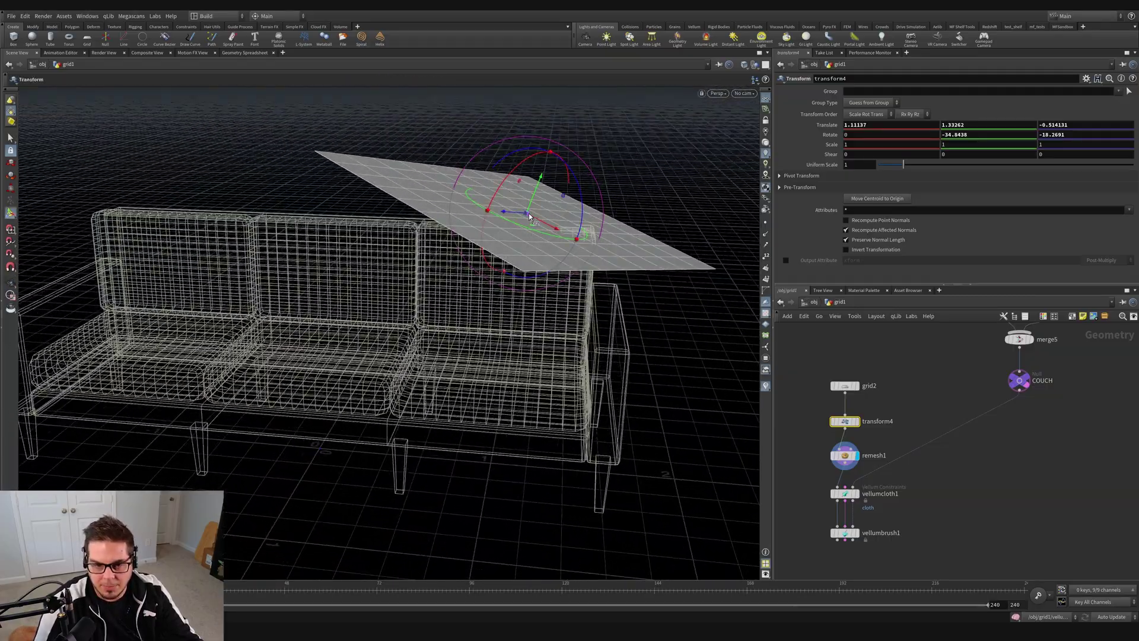
Step: Raise the cloth further above the backrest, to a translation of about 1.07, 1.50, -0.51
{"action": "left_click_drag", "start_coordinate": [528, 218], "coordinate": [521, 187]}
{"action": "left_click_drag", "start_coordinate": [632, 252], "coordinate": [594, 230], "text": "alt"}
{"action": "left_click_drag", "start_coordinate": [518, 257], "coordinate": [492, 204]}
{"action": "key", "text": "Return"}
Step: Align the transform handle to World and shift the cloth to a translation of about 1.03, 1.62, -0.34
{"action": "right_click", "coordinate": [493, 219]}
{"action": "mouse_move", "coordinate": [507, 248]}
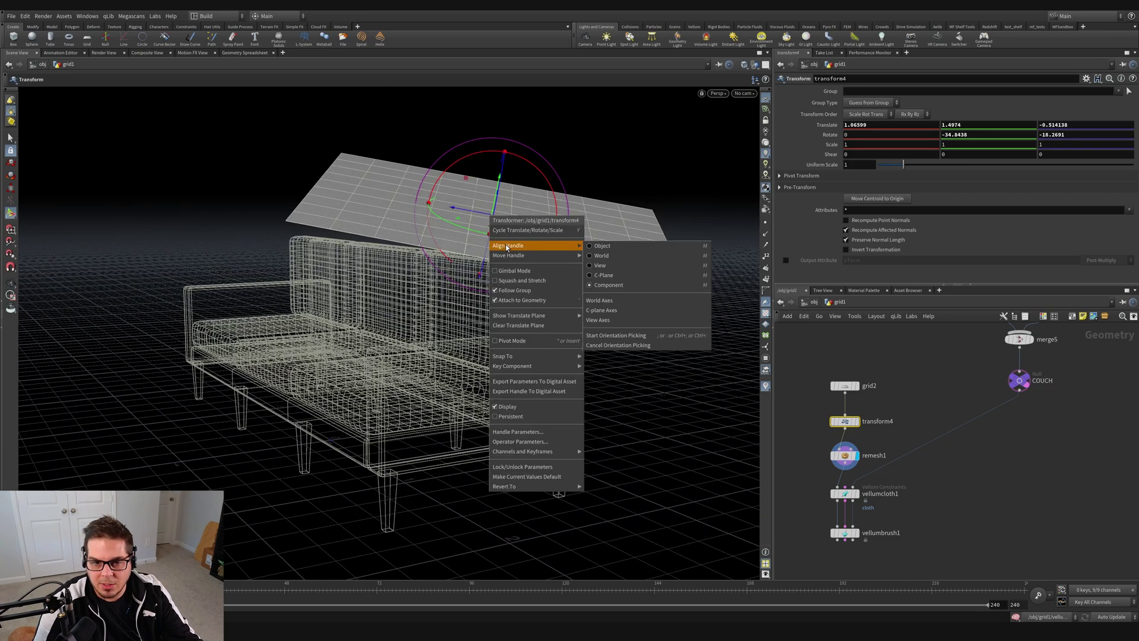
{"action": "left_click", "coordinate": [602, 255]}
{"action": "left_click_drag", "start_coordinate": [602, 256], "coordinate": [382, 138]}
{"action": "left_click_drag", "start_coordinate": [408, 183], "coordinate": [329, 195]}
{"action": "key", "text": "Return"}
{"action": "left_click_drag", "start_coordinate": [350, 198], "coordinate": [472, 188], "text": "alt"}
{"action": "left_click_drag", "start_coordinate": [364, 186], "coordinate": [355, 188]}
Step: Switch the transform handle's alignment back to Object orientation
{"action": "right_click", "coordinate": [320, 184]}
{"action": "mouse_move", "coordinate": [359, 215]}
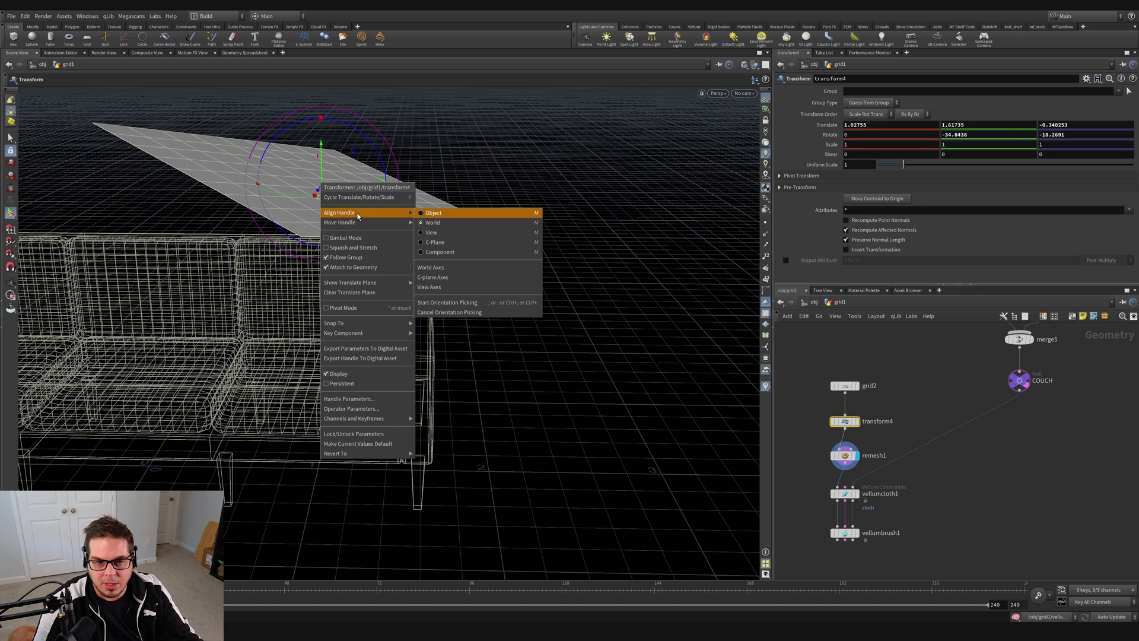
{"action": "left_click", "coordinate": [433, 213]}
{"action": "right_click", "coordinate": [320, 186]}
{"action": "mouse_move", "coordinate": [365, 214]}
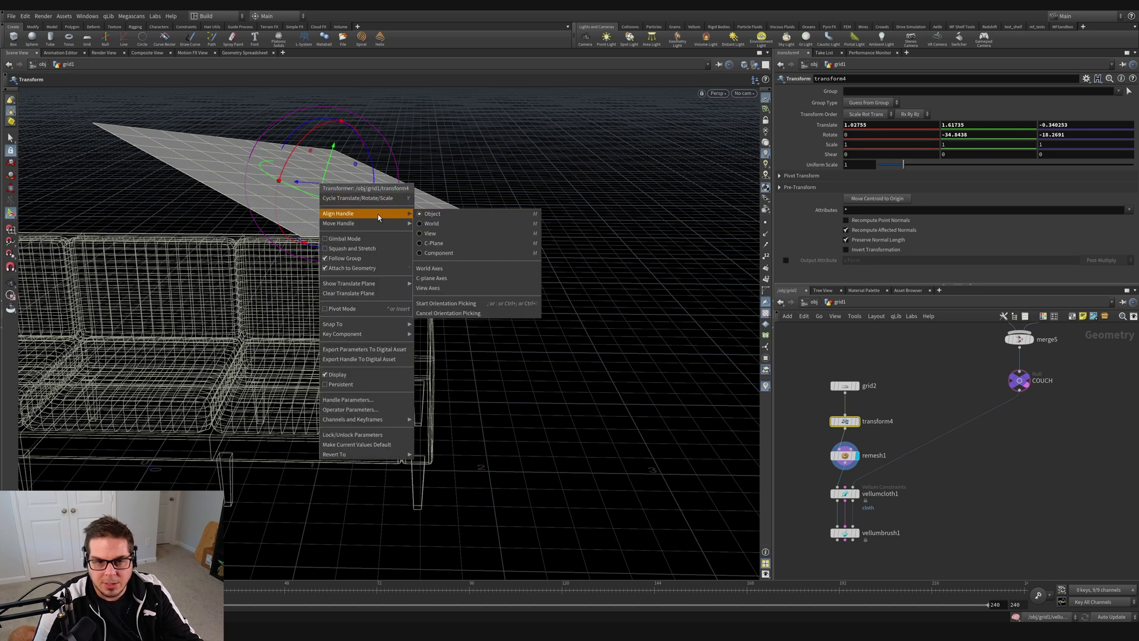
{"action": "left_click", "coordinate": [431, 224]}
{"action": "key", "text": "m"}
{"action": "right_click", "coordinate": [322, 189]}
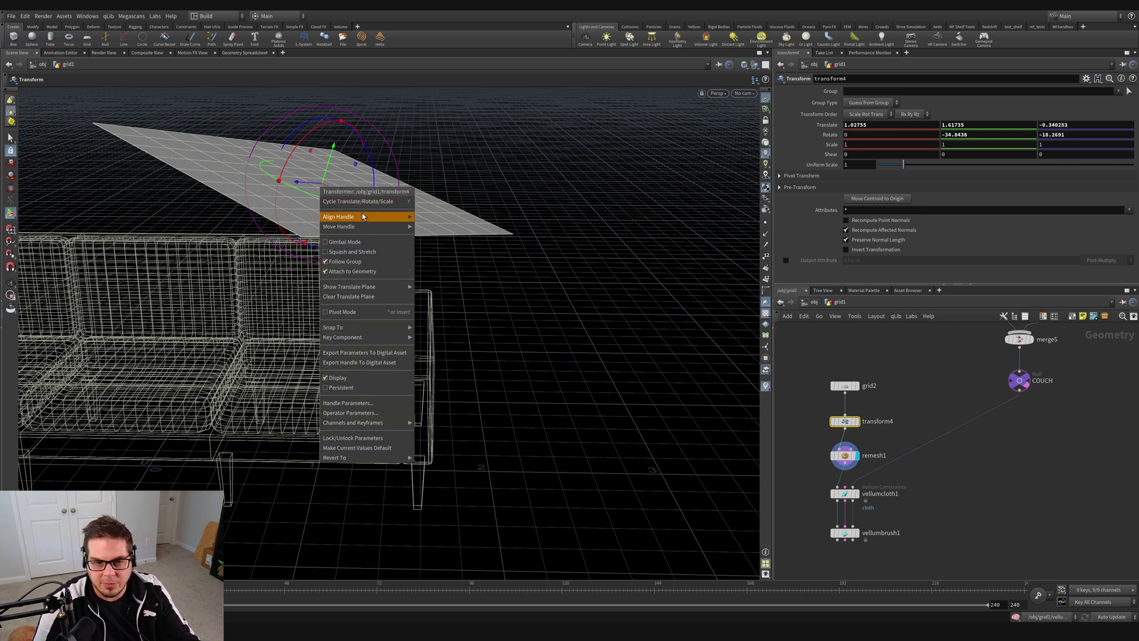
{"action": "mouse_move", "coordinate": [363, 218]}
{"action": "left_click", "coordinate": [439, 219]}
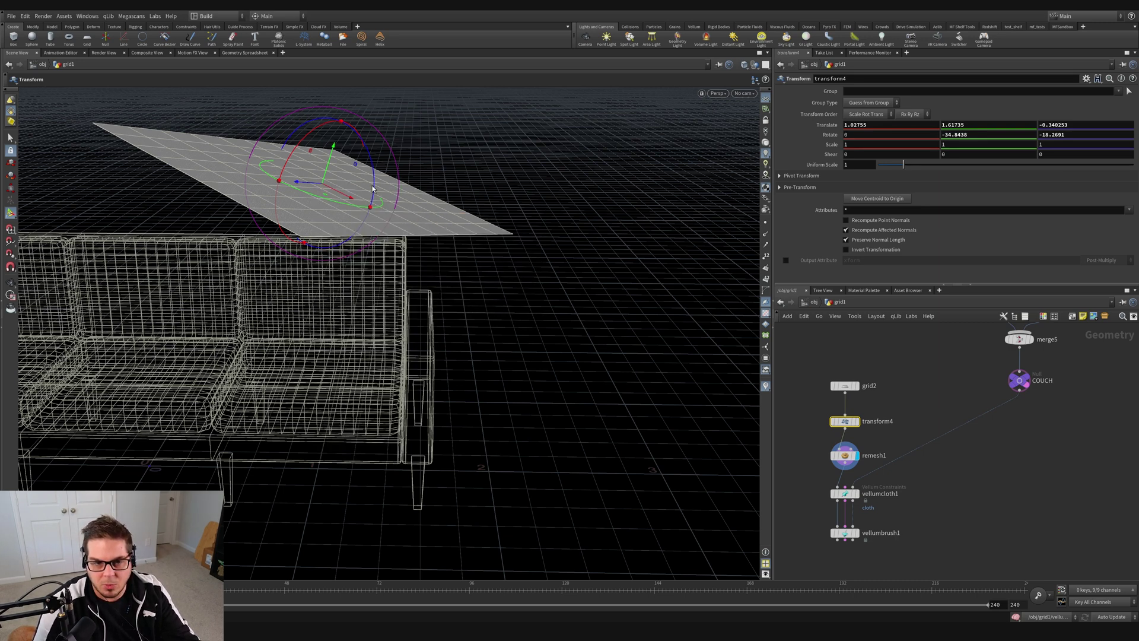
{"action": "key", "text": "Escape"}
Step: Display vellumbrush1 and reset all its changes to pick up the transformed cloth
{"action": "left_click_drag", "start_coordinate": [350, 194], "coordinate": [275, 193]}
{"action": "left_click_drag", "start_coordinate": [457, 298], "coordinate": [419, 311]}
{"action": "key", "text": "Return"}
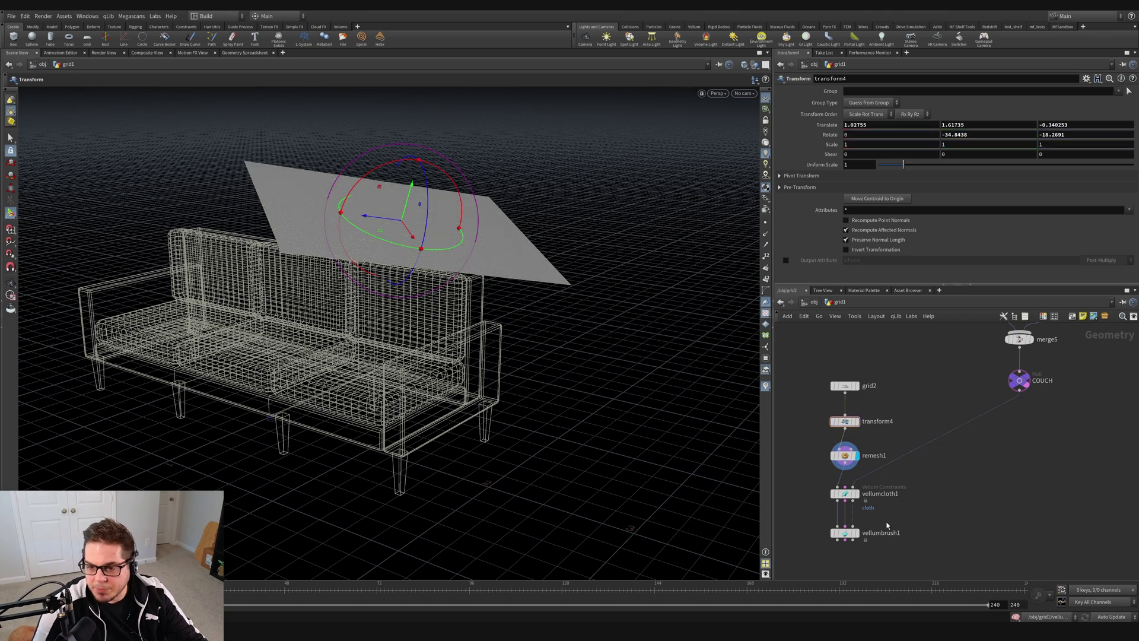
{"action": "left_click", "coordinate": [853, 536]}
{"action": "key", "text": "Return"}
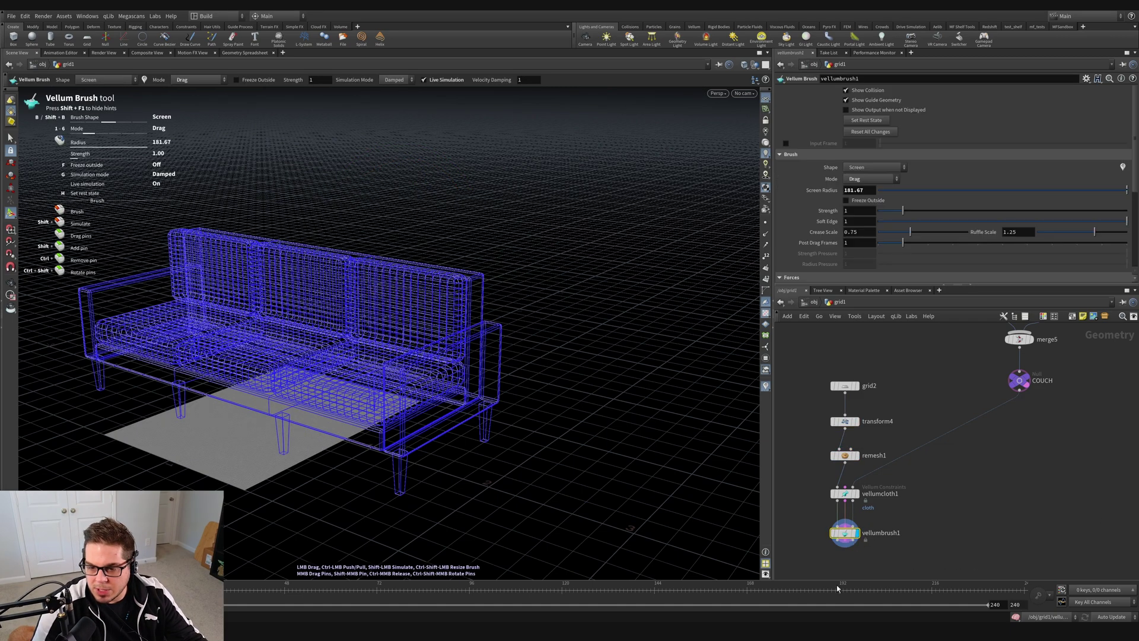
{"action": "key", "text": "Escape"}
{"action": "mouse_move", "coordinate": [458, 386]}
{"action": "left_mouse_down"}
{"action": "mouse_move", "coordinate": [465, 407]}
{"action": "mouse_move", "coordinate": [413, 434]}
{"action": "mouse_move", "coordinate": [419, 422]}
{"action": "left_mouse_up"}
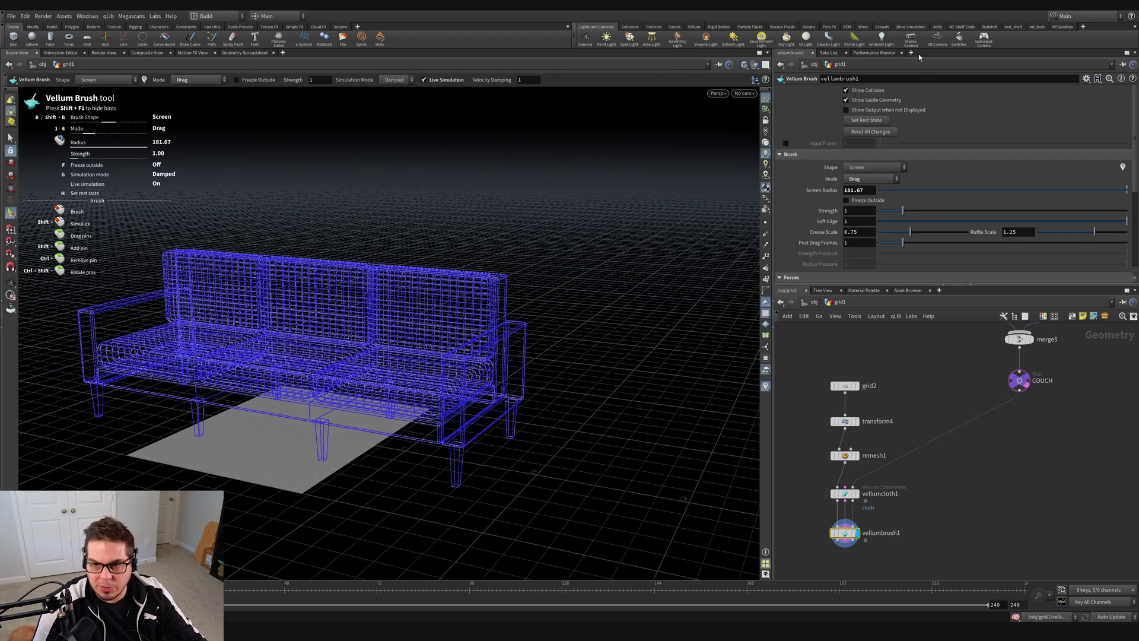
{"action": "left_click", "coordinate": [871, 131]}
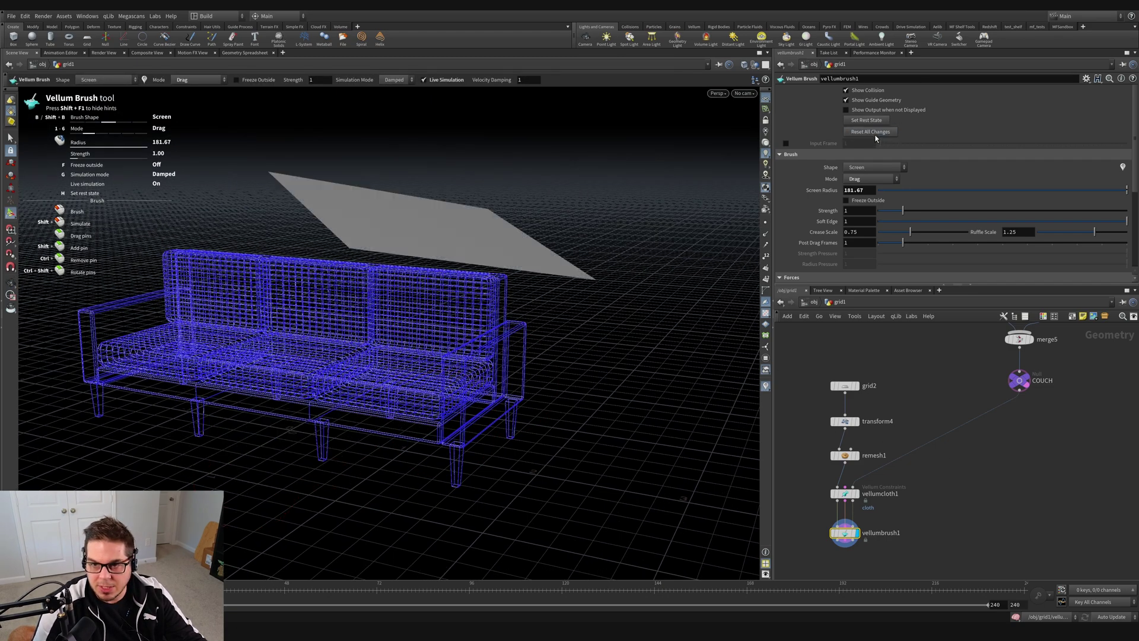
Step: Check the remesh1 output against the couch and return the display to vellumbrush1
{"action": "left_click", "coordinate": [855, 457]}
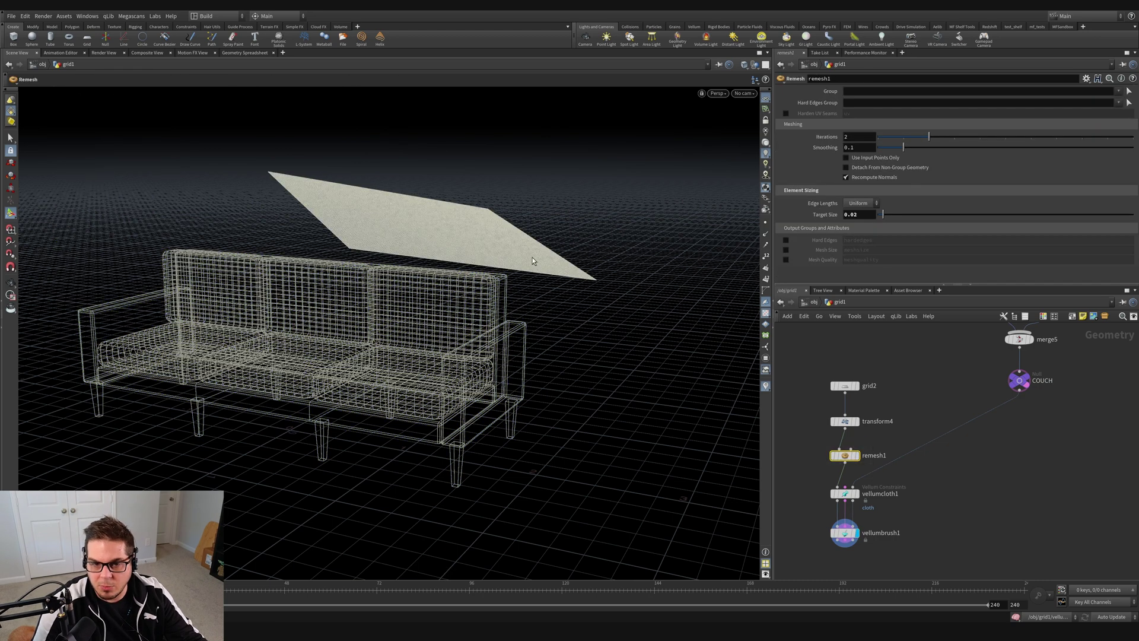
{"action": "left_click", "coordinate": [857, 455]}
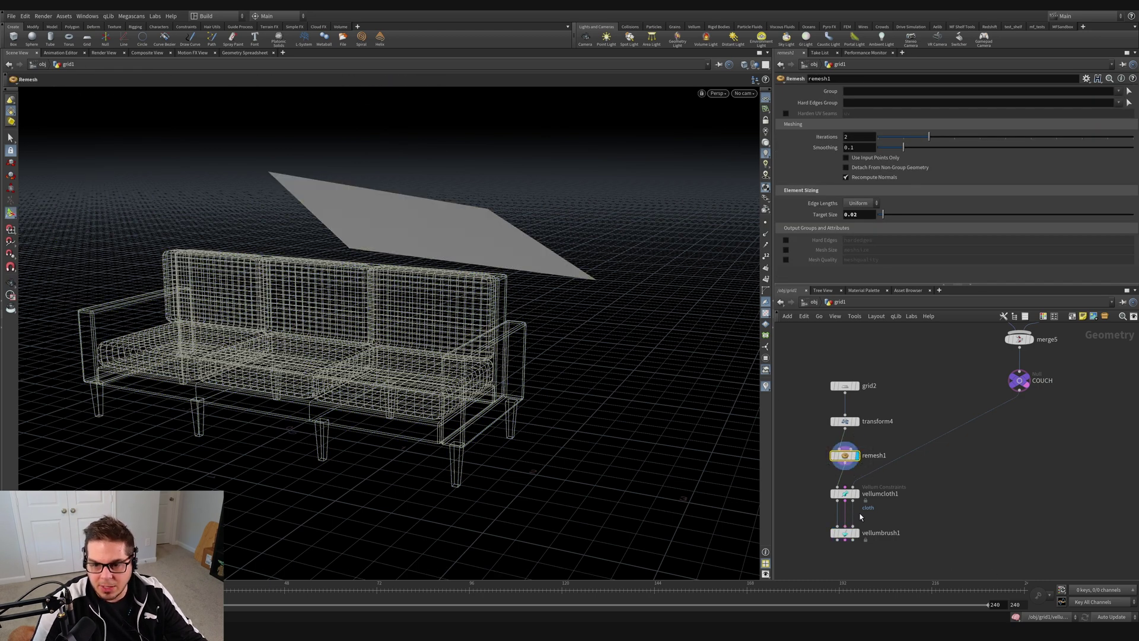
{"action": "left_click", "coordinate": [857, 532]}
{"action": "left_click", "coordinate": [846, 532]}
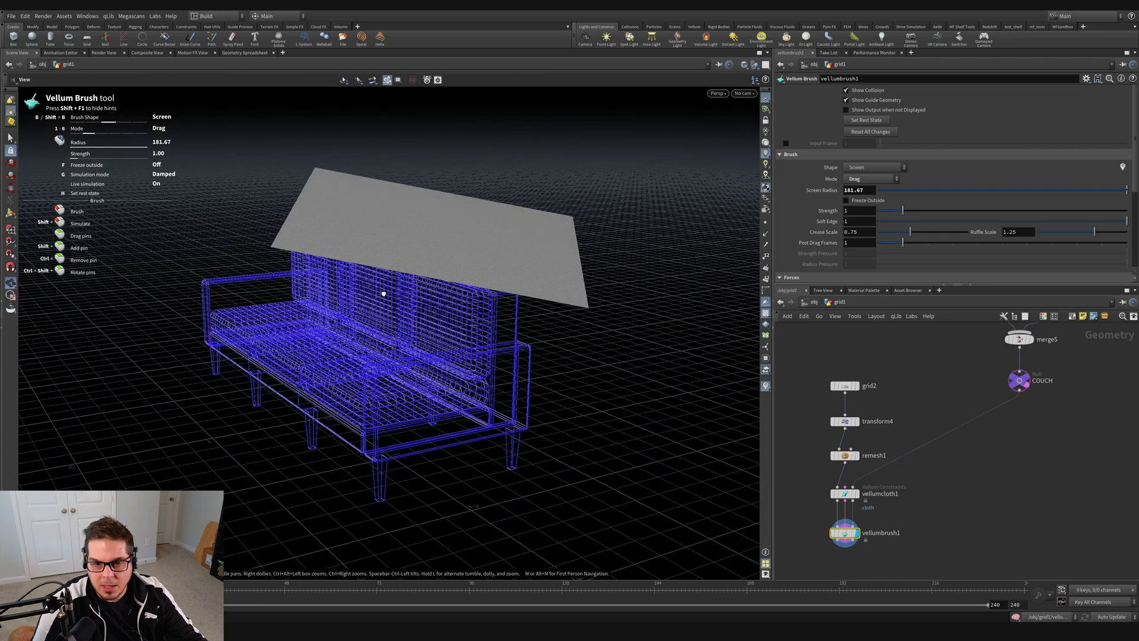
Step: Set the Vellum Brush simulation mode to Settle and enable gravity at -9.81 in Y
{"action": "left_click_drag", "start_coordinate": [383, 293], "coordinate": [522, 318], "text": "alt"}
{"action": "scroll", "coordinate": [811, 197], "scroll_direction": "down", "scroll_amount": 3}
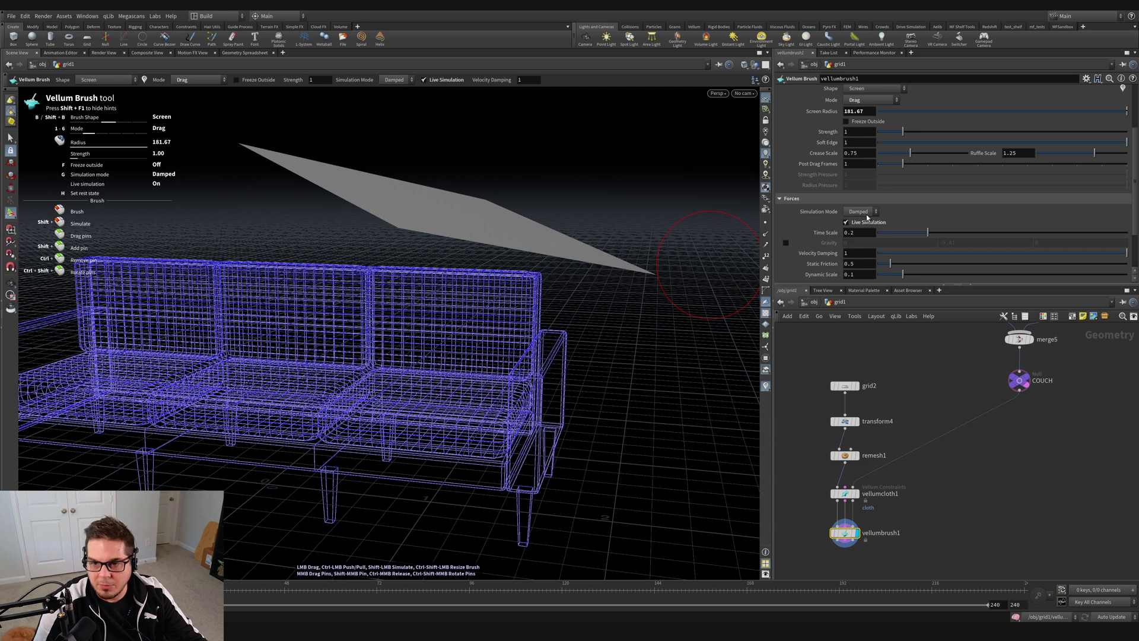
{"action": "left_click", "coordinate": [861, 231]}
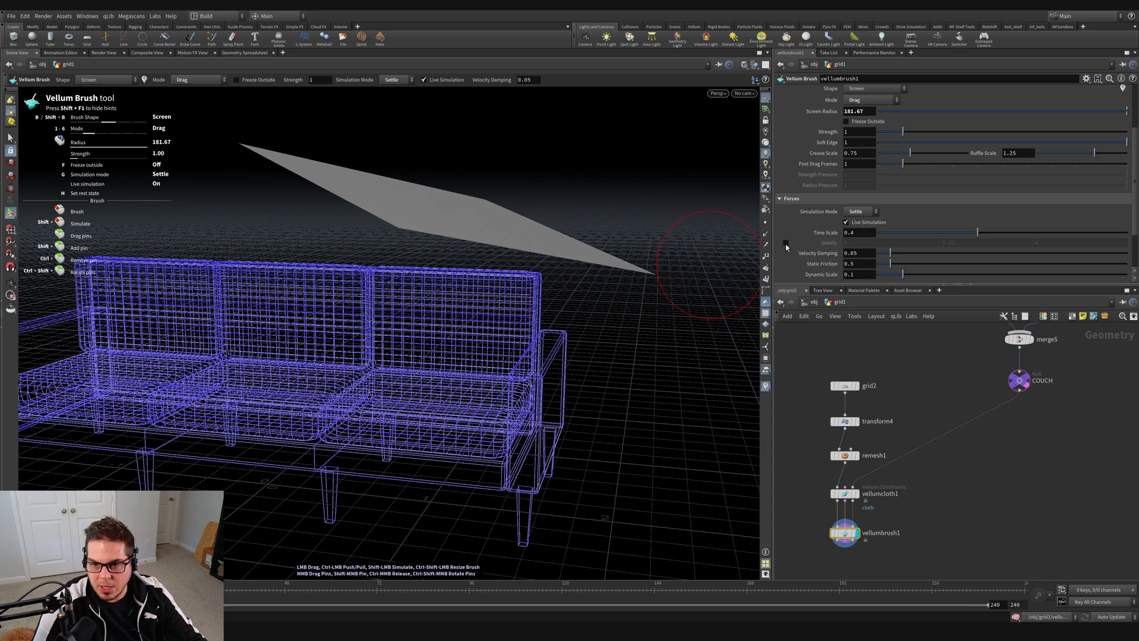
{"action": "left_click", "coordinate": [785, 244]}
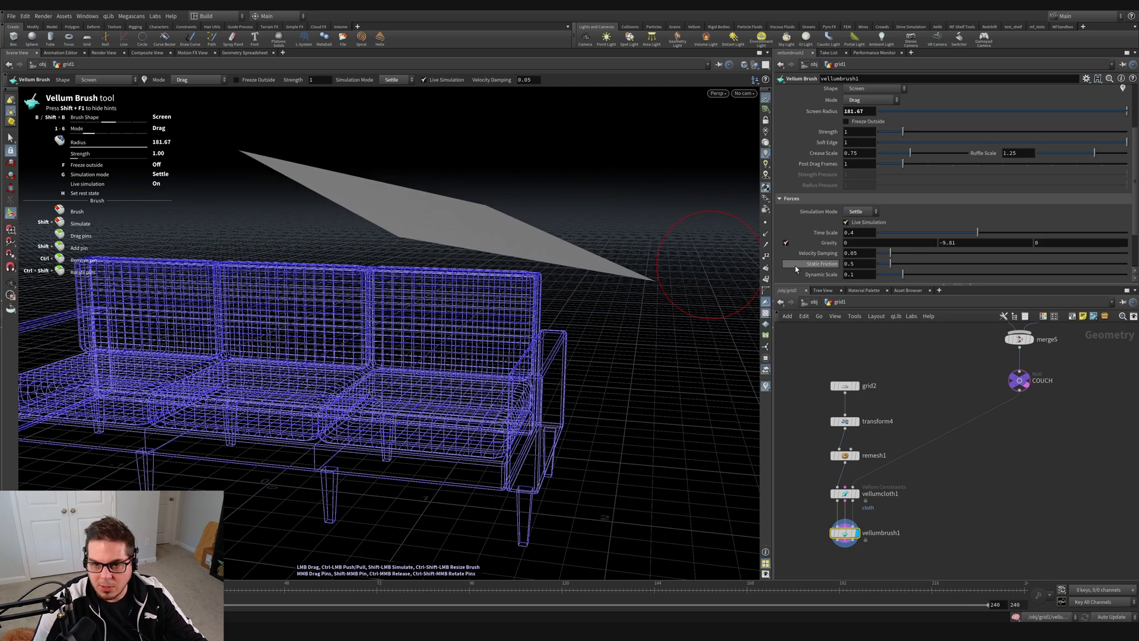
Step: Simulate the falling cloth with the Vellum Brush and pull it over the couch's backrest, armrest and seat
{"action": "left_click_drag", "start_coordinate": [519, 265], "coordinate": [485, 277]}
{"action": "key", "text": "space"}
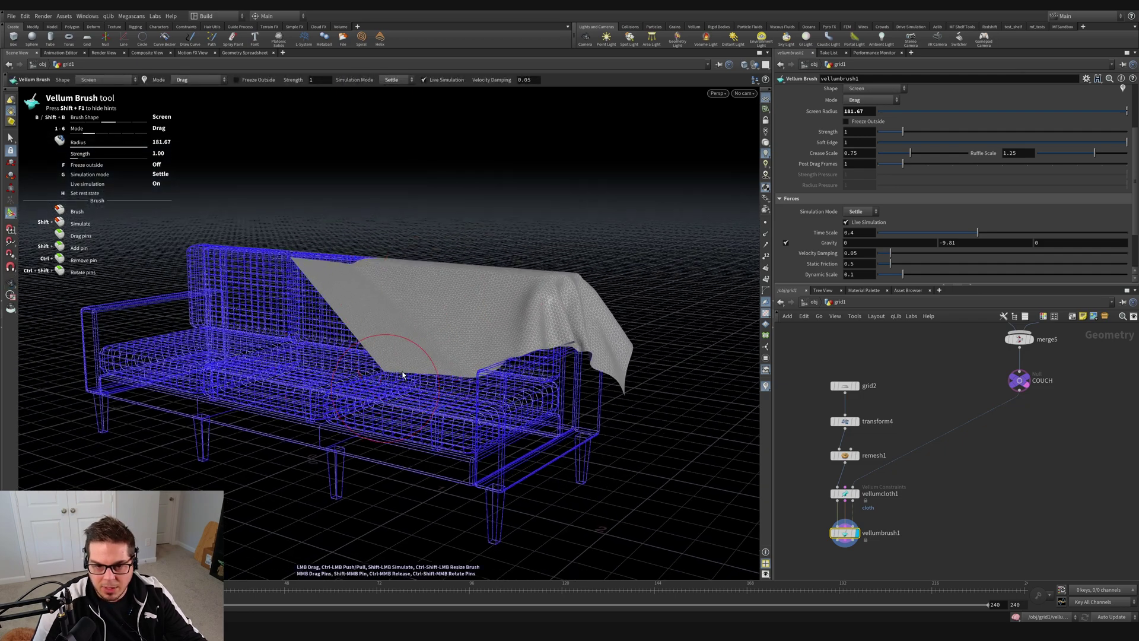
{"action": "left_click_drag", "start_coordinate": [448, 355], "coordinate": [528, 364], "text": "alt"}
{"action": "mouse_move", "coordinate": [391, 325]}
{"action": "left_mouse_down"}
{"action": "mouse_move", "coordinate": [443, 337]}
{"action": "mouse_move", "coordinate": [303, 339]}
{"action": "mouse_move", "coordinate": [364, 328]}
{"action": "left_mouse_up"}
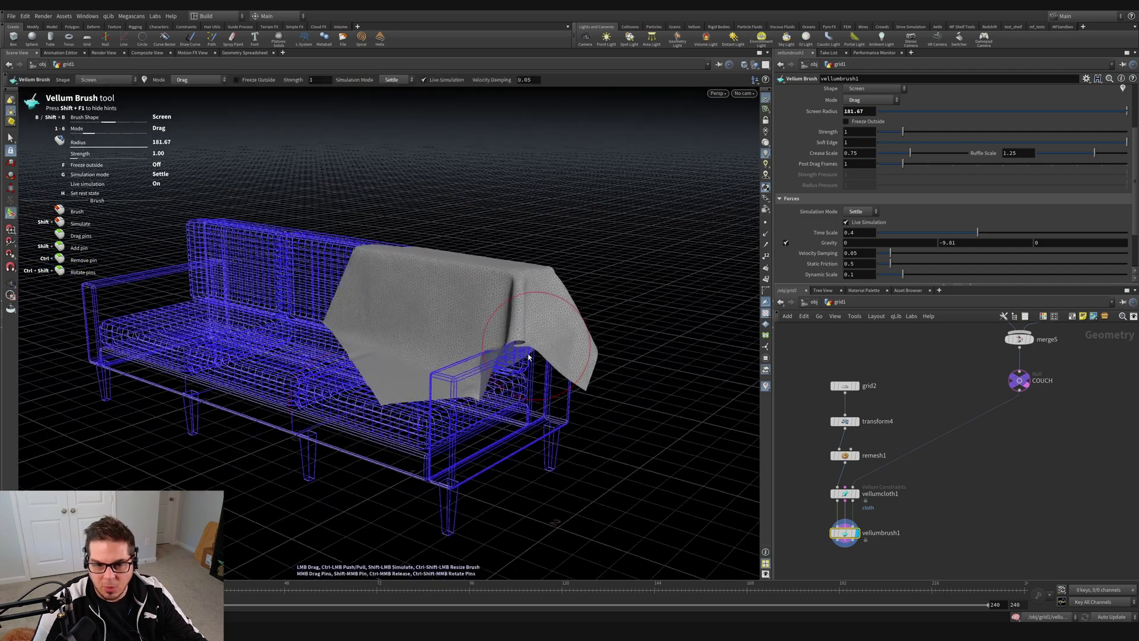
{"action": "mouse_move", "coordinate": [412, 366]}
{"action": "left_mouse_down"}
{"action": "mouse_move", "coordinate": [367, 393]}
{"action": "mouse_move", "coordinate": [383, 366]}
{"action": "mouse_move", "coordinate": [449, 328]}
{"action": "mouse_move", "coordinate": [431, 340]}
{"action": "left_mouse_up"}
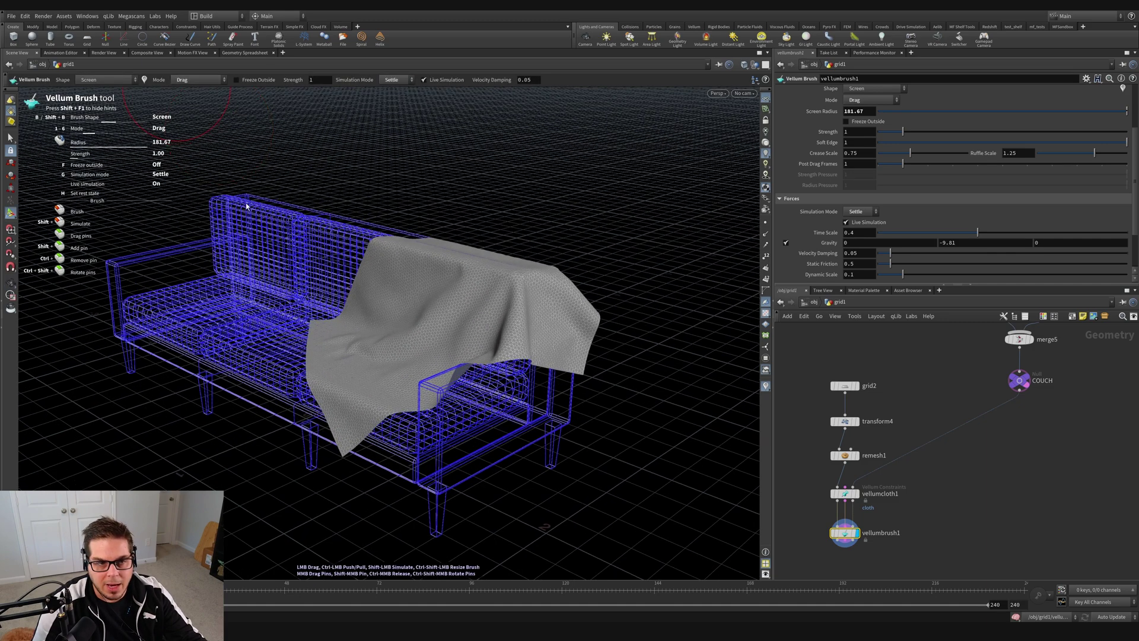
{"action": "mouse_move", "coordinate": [440, 336]}
{"action": "left_mouse_down", "text": "alt"}
{"action": "mouse_move", "coordinate": [437, 350]}
{"action": "mouse_move", "coordinate": [463, 326]}
{"action": "left_mouse_up", "text": "alt"}
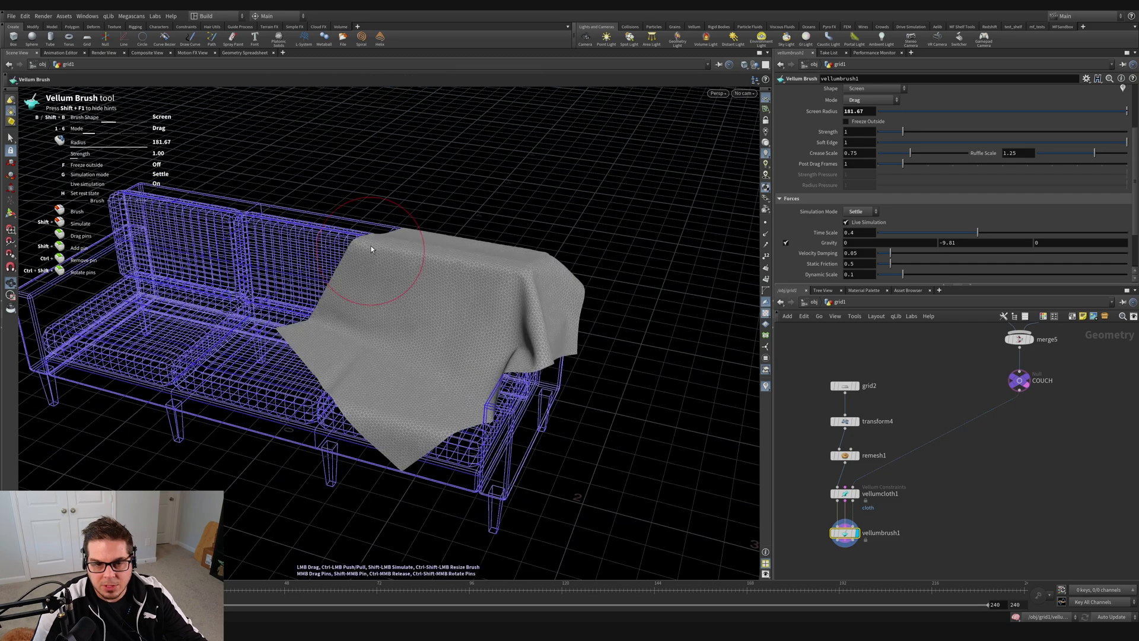
Step: Pull and simulate the cloth across the backrest and seat with the Vellum Brush in Drag mode
{"action": "mouse_move", "coordinate": [377, 248]}
{"action": "left_mouse_down"}
{"action": "mouse_move", "coordinate": [441, 255]}
{"action": "mouse_move", "coordinate": [423, 272]}
{"action": "mouse_move", "coordinate": [442, 280]}
{"action": "left_mouse_up"}
{"action": "mouse_move", "coordinate": [387, 271]}
{"action": "left_mouse_down"}
{"action": "mouse_move", "coordinate": [494, 308]}
{"action": "mouse_move", "coordinate": [498, 328]}
{"action": "left_mouse_up"}
{"action": "left_click_drag", "start_coordinate": [498, 328], "coordinate": [460, 265], "text": "alt"}
{"action": "mouse_move", "coordinate": [412, 302]}
{"action": "left_mouse_down", "text": "shift"}
{"action": "mouse_move", "coordinate": [501, 360]}
{"action": "mouse_move", "coordinate": [529, 290]}
{"action": "mouse_move", "coordinate": [433, 310]}
{"action": "left_mouse_up", "text": "shift"}
{"action": "mouse_move", "coordinate": [497, 285]}
{"action": "left_mouse_down"}
{"action": "mouse_move", "coordinate": [516, 314]}
{"action": "mouse_move", "coordinate": [468, 300]}
{"action": "mouse_move", "coordinate": [484, 316]}
{"action": "mouse_move", "coordinate": [425, 315]}
{"action": "mouse_move", "coordinate": [444, 293]}
{"action": "mouse_move", "coordinate": [463, 322]}
{"action": "mouse_move", "coordinate": [509, 352]}
{"action": "mouse_move", "coordinate": [463, 374]}
{"action": "mouse_move", "coordinate": [480, 356]}
{"action": "left_mouse_up"}
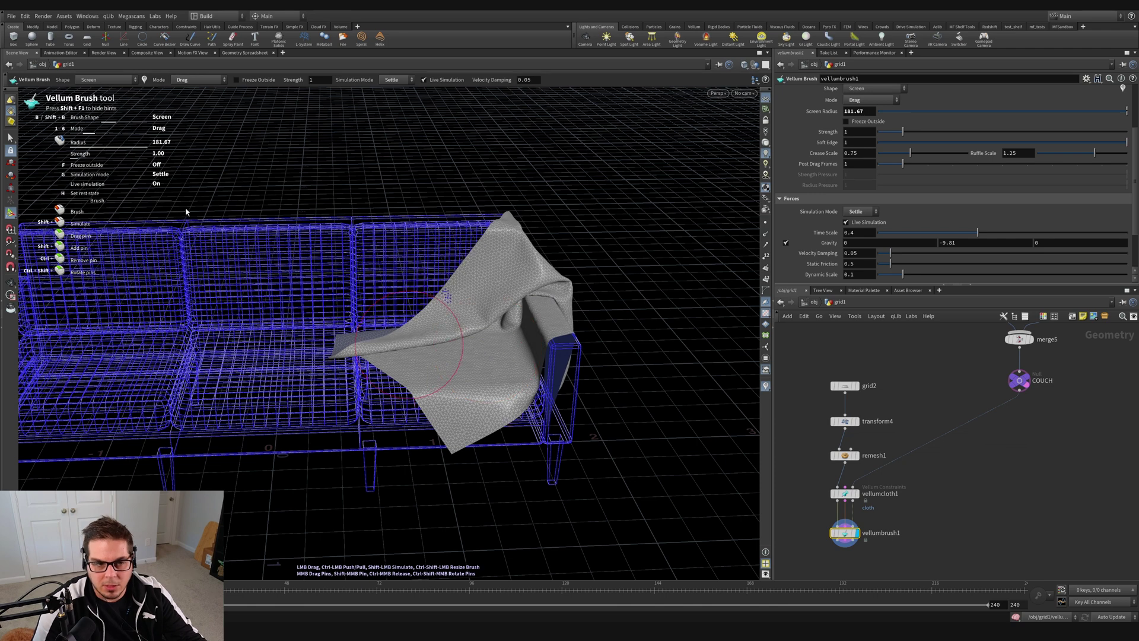
Step: Reset all Vellum Brush changes and set its forces to Dynamic Scale 0.8 with Settle simulation mode
{"action": "scroll", "coordinate": [830, 166], "scroll_direction": "up", "scroll_amount": 2}
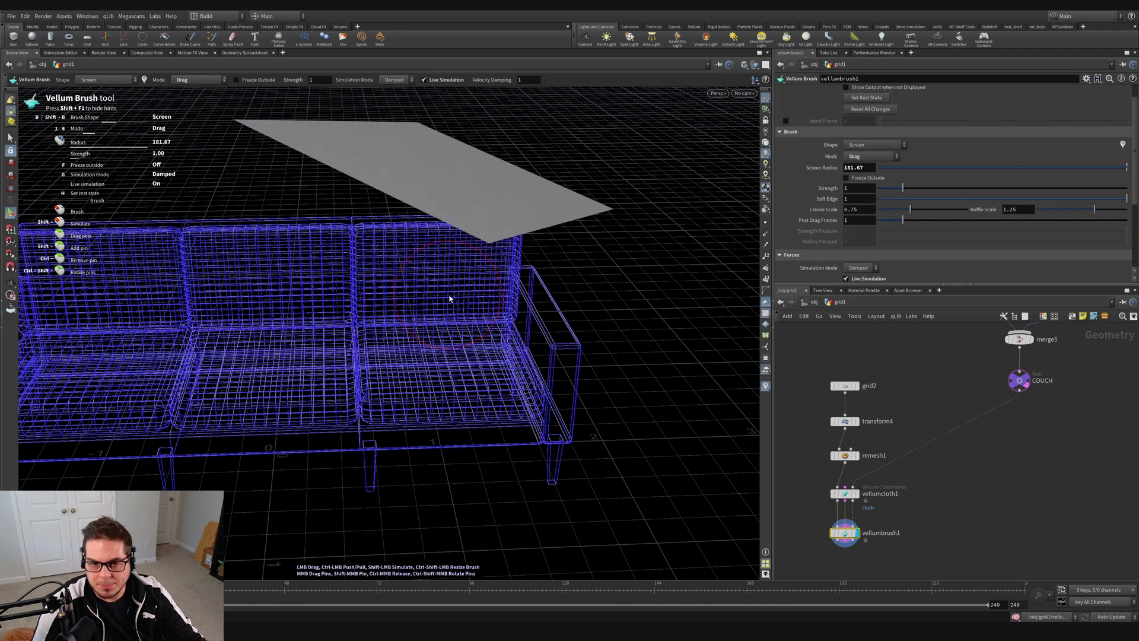
{"action": "scroll", "coordinate": [830, 190], "scroll_direction": "up", "scroll_amount": 1}
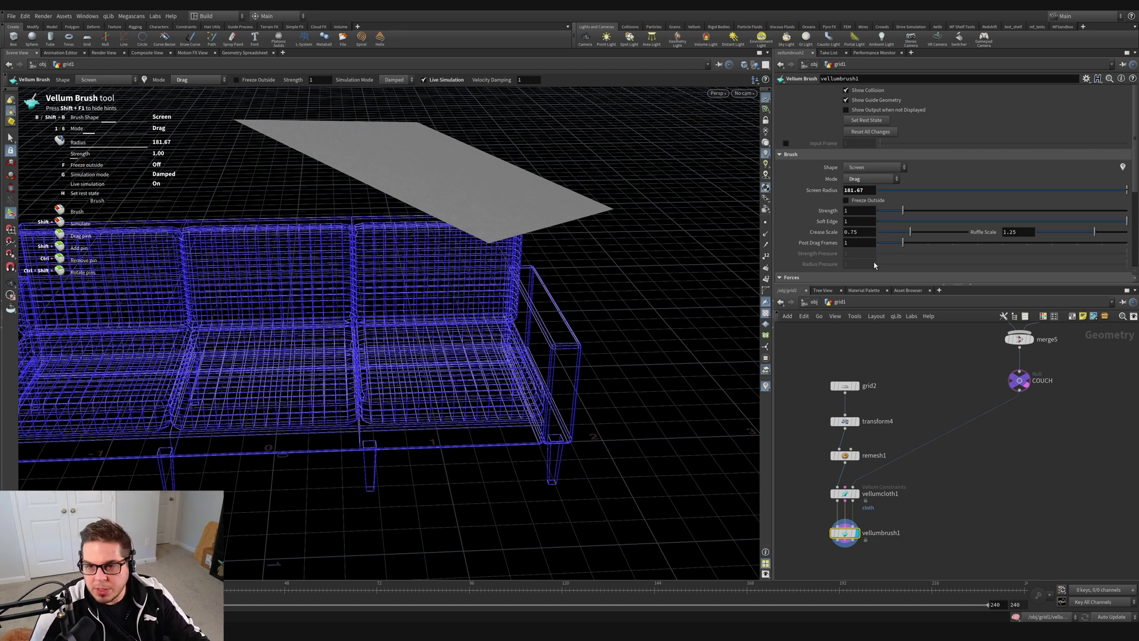
{"action": "scroll", "coordinate": [810, 214], "scroll_direction": "down", "scroll_amount": 4}
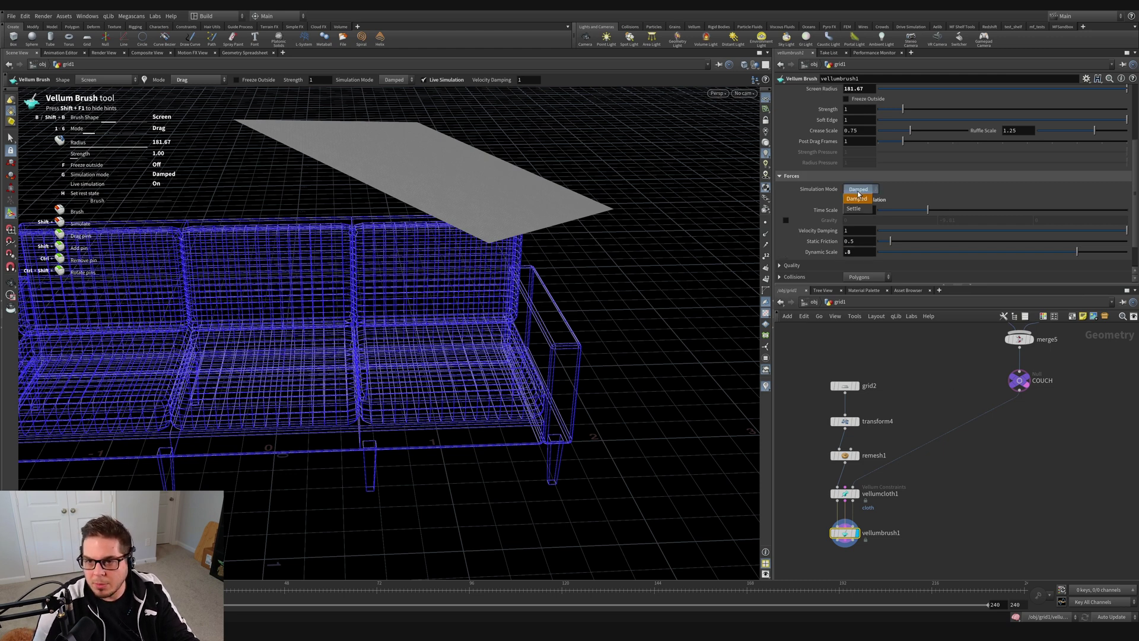
{"action": "left_click", "coordinate": [859, 210]}
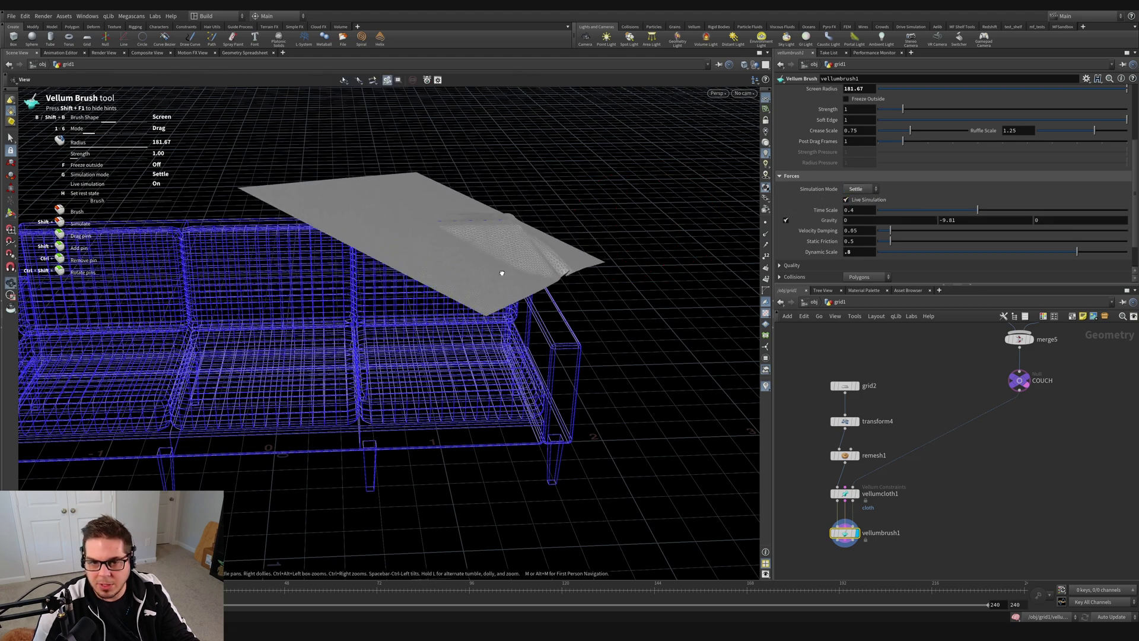
Step: Settle and brush the cloth over the end of the couch, and set the Vellum Brush's Static Friction to 2
{"action": "mouse_move", "coordinate": [498, 272]}
{"action": "left_mouse_down", "text": "alt"}
{"action": "mouse_move", "coordinate": [473, 264]}
{"action": "mouse_move", "coordinate": [483, 254]}
{"action": "left_mouse_up", "text": "alt"}
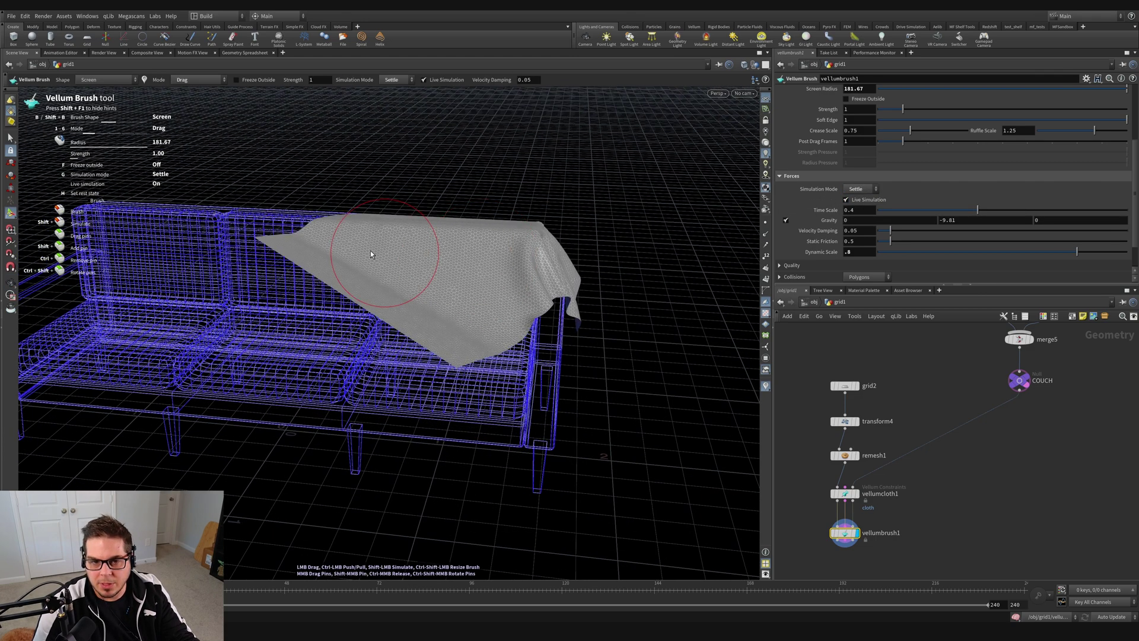
{"action": "mouse_move", "coordinate": [369, 251]}
{"action": "left_mouse_down"}
{"action": "mouse_move", "coordinate": [427, 268]}
{"action": "mouse_move", "coordinate": [480, 351]}
{"action": "left_mouse_up"}
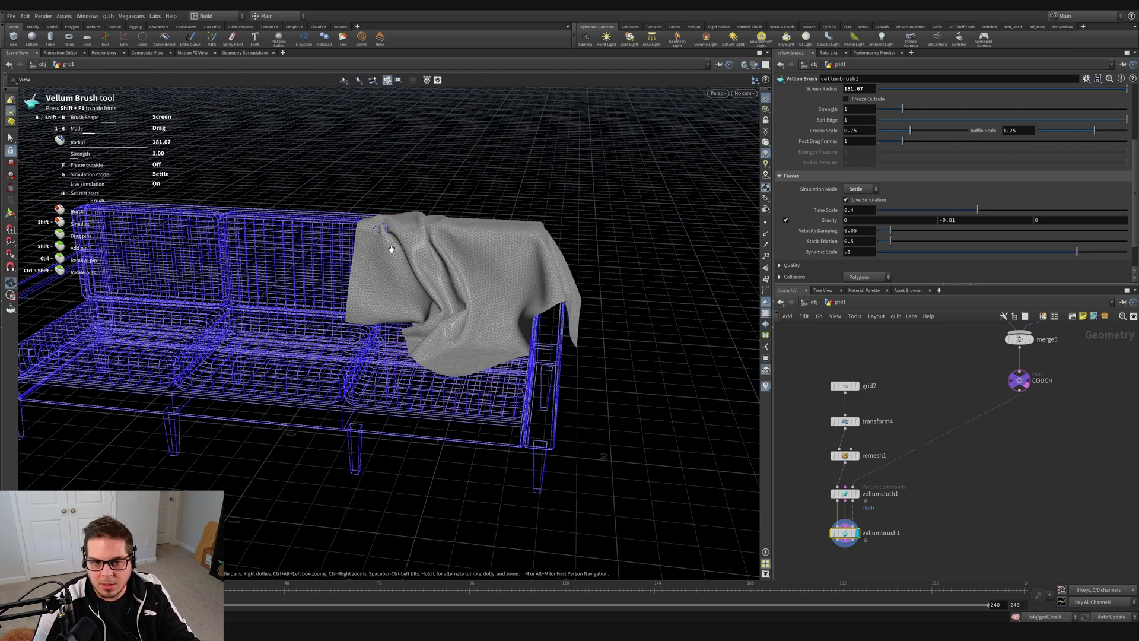
{"action": "left_click_drag", "start_coordinate": [386, 286], "coordinate": [498, 247], "text": "alt"}
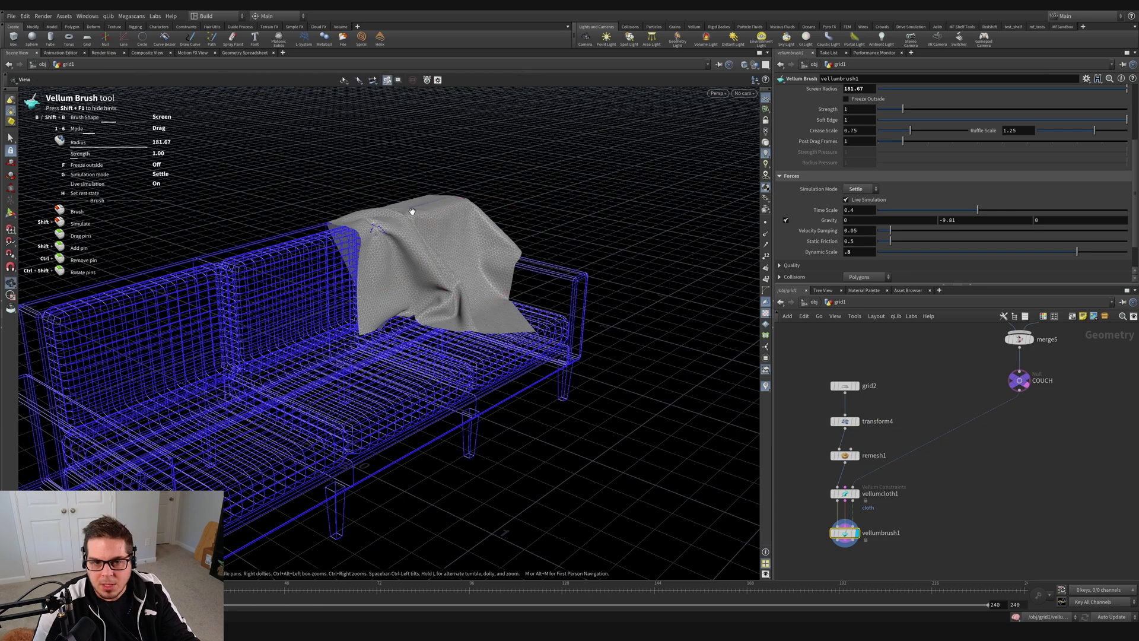
{"action": "right_click_drag", "start_coordinate": [432, 209], "coordinate": [704, 186], "text": "alt"}
{"action": "right_click_drag", "start_coordinate": [344, 276], "coordinate": [503, 270], "text": "alt"}
{"action": "mouse_move", "coordinate": [448, 240]}
{"action": "left_mouse_down"}
{"action": "mouse_move", "coordinate": [493, 208]}
{"action": "mouse_move", "coordinate": [476, 221]}
{"action": "mouse_move", "coordinate": [483, 268]}
{"action": "mouse_move", "coordinate": [445, 244]}
{"action": "mouse_move", "coordinate": [465, 228]}
{"action": "mouse_move", "coordinate": [436, 240]}
{"action": "mouse_move", "coordinate": [479, 235]}
{"action": "left_mouse_up"}
{"action": "mouse_move", "coordinate": [320, 228]}
{"action": "left_mouse_down"}
{"action": "mouse_move", "coordinate": [436, 247]}
{"action": "mouse_move", "coordinate": [514, 242]}
{"action": "mouse_move", "coordinate": [354, 257]}
{"action": "mouse_move", "coordinate": [433, 272]}
{"action": "mouse_move", "coordinate": [356, 322]}
{"action": "mouse_move", "coordinate": [415, 290]}
{"action": "left_mouse_up"}
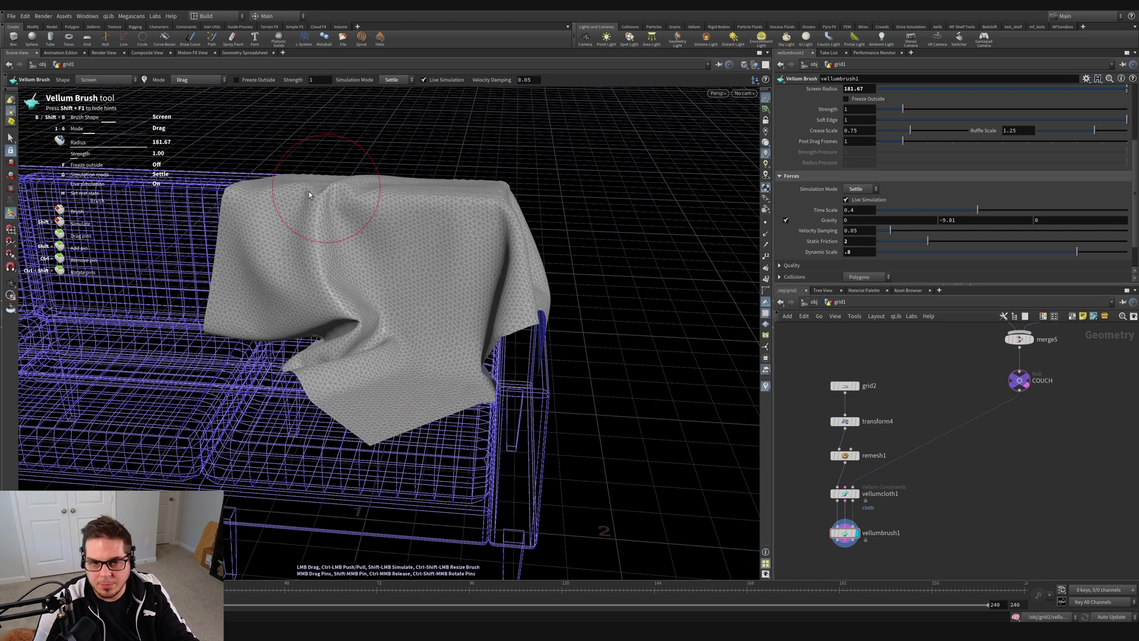
Step: Drag the cloth into folds across the backrest and down towards the seat cushion
{"action": "left_click_drag", "start_coordinate": [352, 197], "coordinate": [474, 215]}
{"action": "mouse_move", "coordinate": [347, 201]}
{"action": "left_mouse_down"}
{"action": "mouse_move", "coordinate": [426, 205]}
{"action": "mouse_move", "coordinate": [450, 240]}
{"action": "mouse_move", "coordinate": [398, 291]}
{"action": "left_mouse_up"}
{"action": "right_click_drag", "start_coordinate": [455, 281], "coordinate": [441, 304], "text": "alt"}
{"action": "left_click_drag", "start_coordinate": [440, 303], "coordinate": [401, 383]}
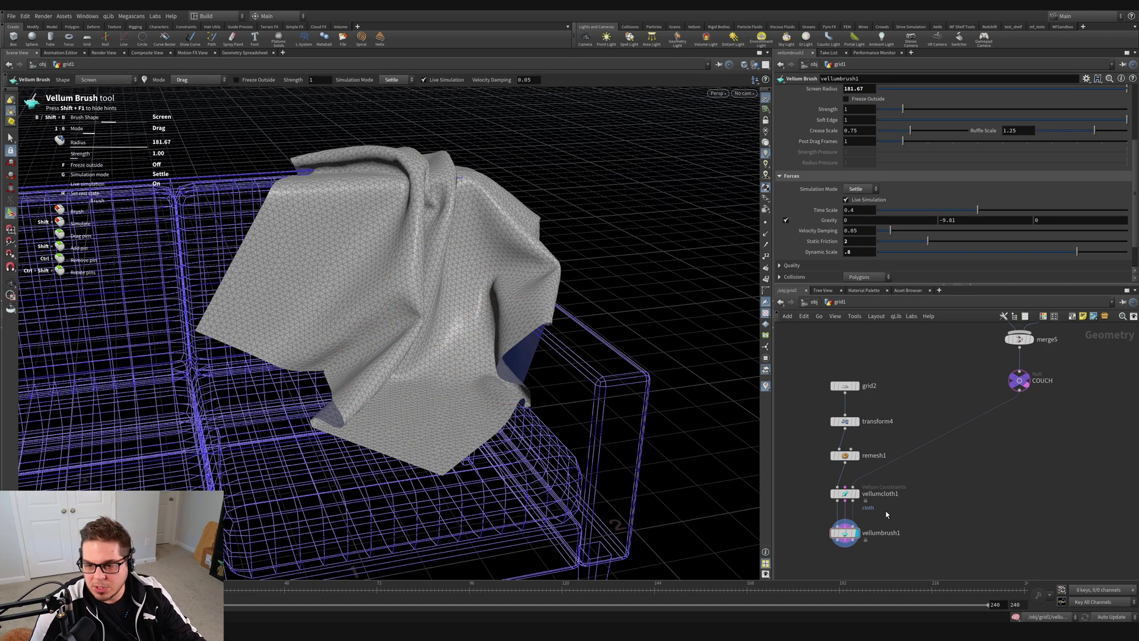
Step: Set the Bend Stiffness multiplier of vellumcloth1 to 0.00001
{"action": "left_click", "coordinate": [845, 493]}
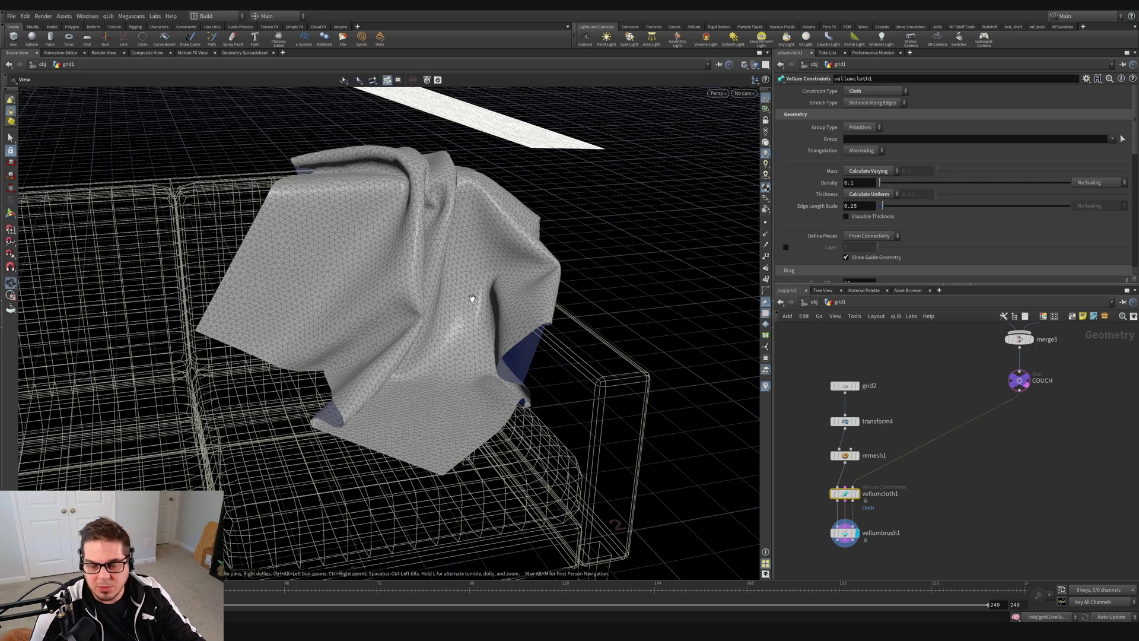
{"action": "left_click_drag", "start_coordinate": [461, 301], "coordinate": [669, 251]}
{"action": "scroll", "coordinate": [791, 226], "scroll_direction": "down", "scroll_amount": 2}
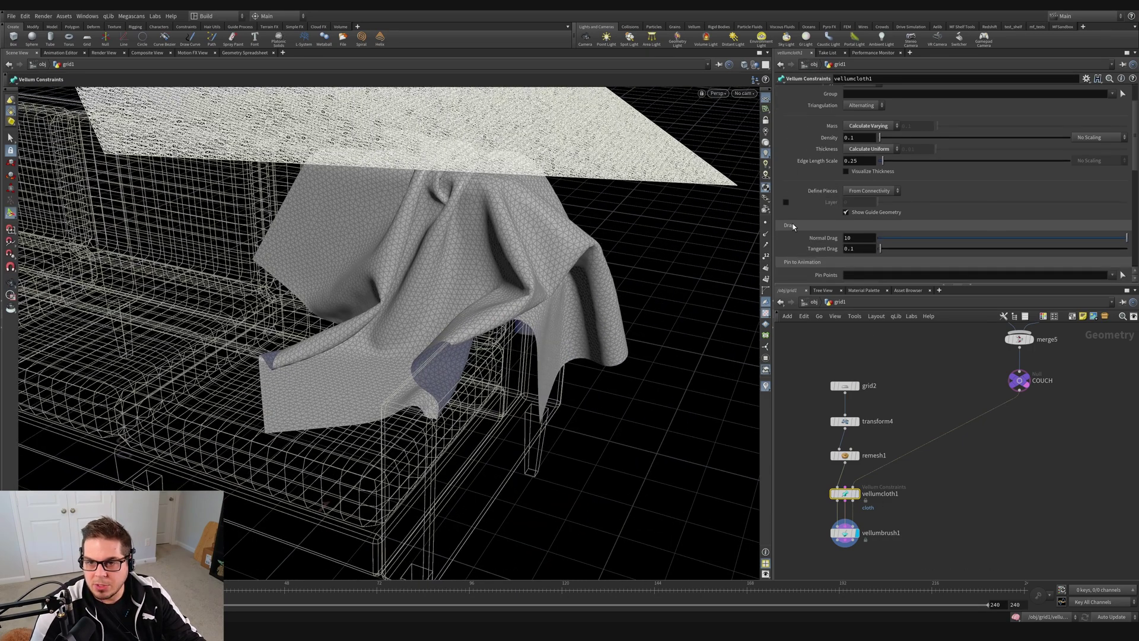
{"action": "scroll", "coordinate": [792, 226], "scroll_direction": "down", "scroll_amount": 5}
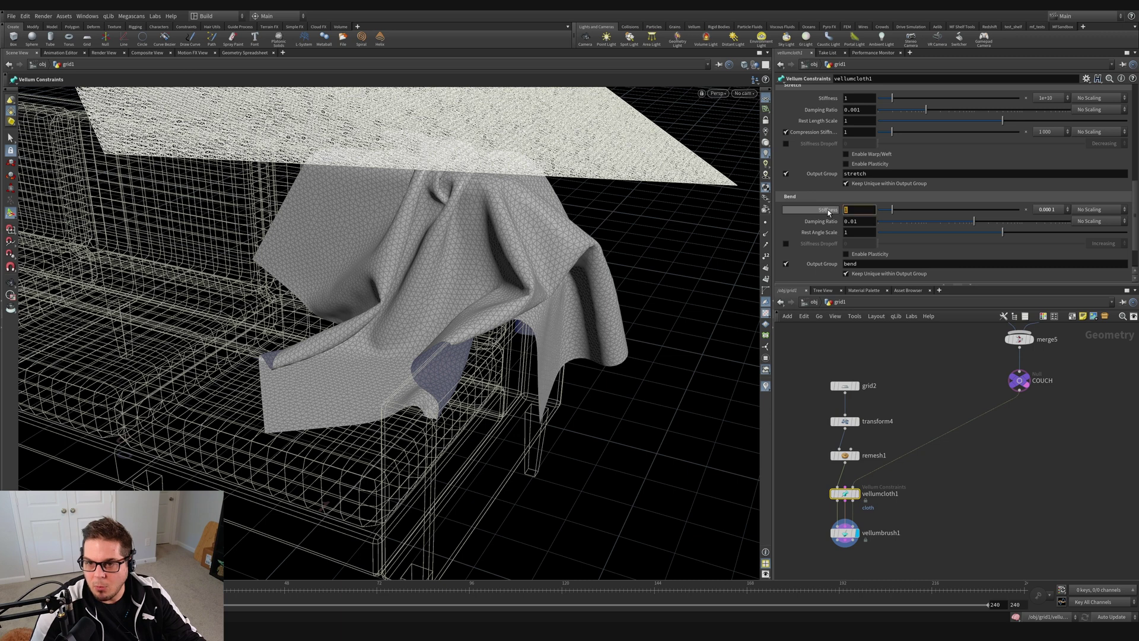
{"action": "left_click", "coordinate": [1053, 210]}
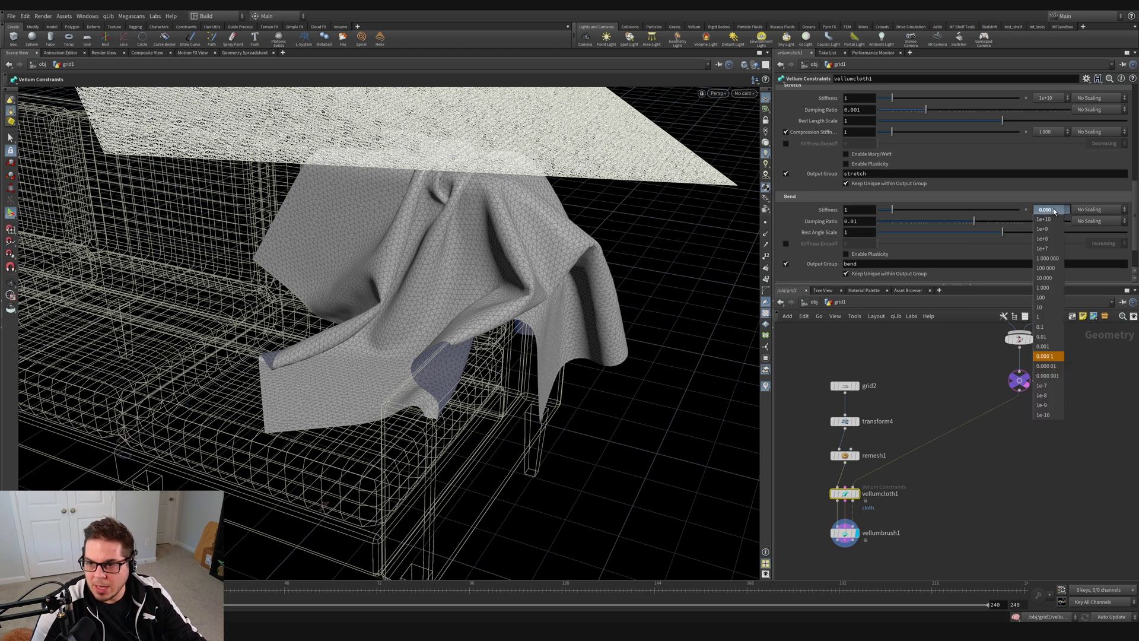
{"action": "left_click", "coordinate": [1047, 366]}
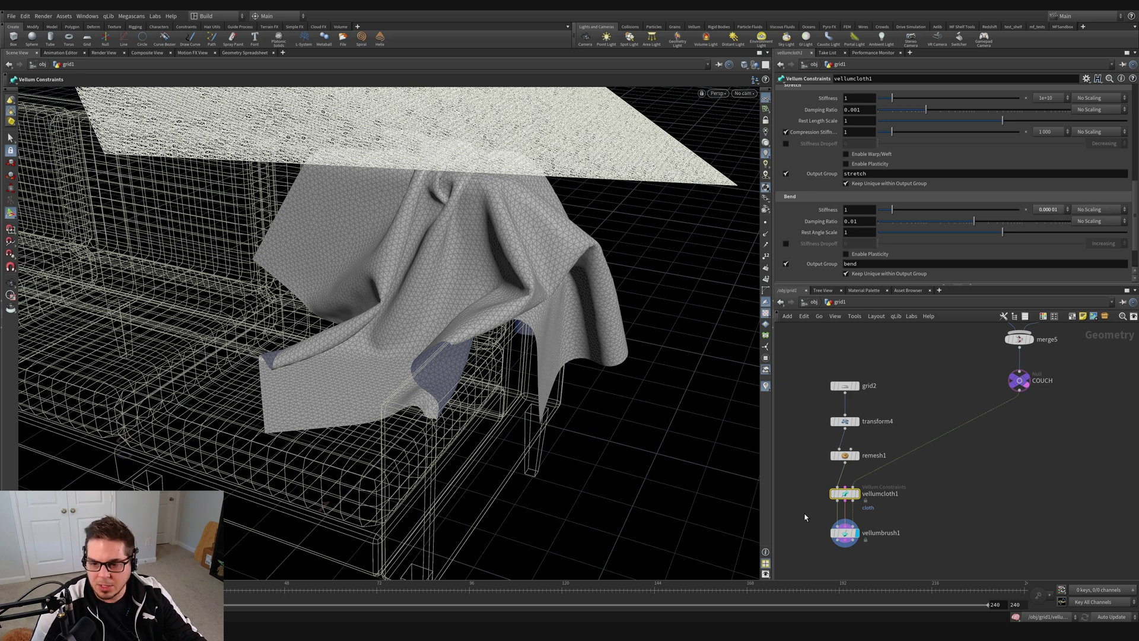
Step: Reset all changes on vellumbrush1 to pick up the softer cloth
{"action": "left_click", "coordinate": [844, 532]}
{"action": "scroll", "coordinate": [823, 203], "scroll_direction": "up", "scroll_amount": 4}
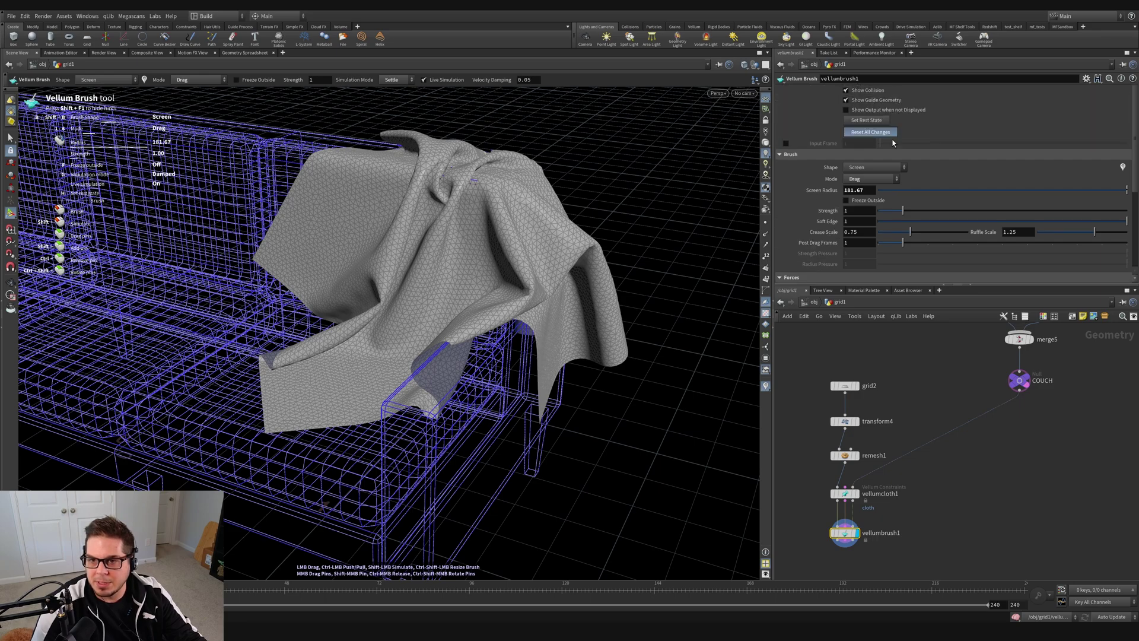
{"action": "left_click", "coordinate": [893, 141]}
Step: Brush a first set of wrinkles into the floating cloth and turn off Live Simulation
{"action": "mouse_move", "coordinate": [355, 220]}
{"action": "left_mouse_down"}
{"action": "mouse_move", "coordinate": [274, 369]}
{"action": "mouse_move", "coordinate": [467, 244]}
{"action": "mouse_move", "coordinate": [535, 243]}
{"action": "mouse_move", "coordinate": [564, 282]}
{"action": "mouse_move", "coordinate": [554, 300]}
{"action": "mouse_move", "coordinate": [496, 208]}
{"action": "mouse_move", "coordinate": [504, 336]}
{"action": "mouse_move", "coordinate": [546, 308]}
{"action": "left_mouse_up"}
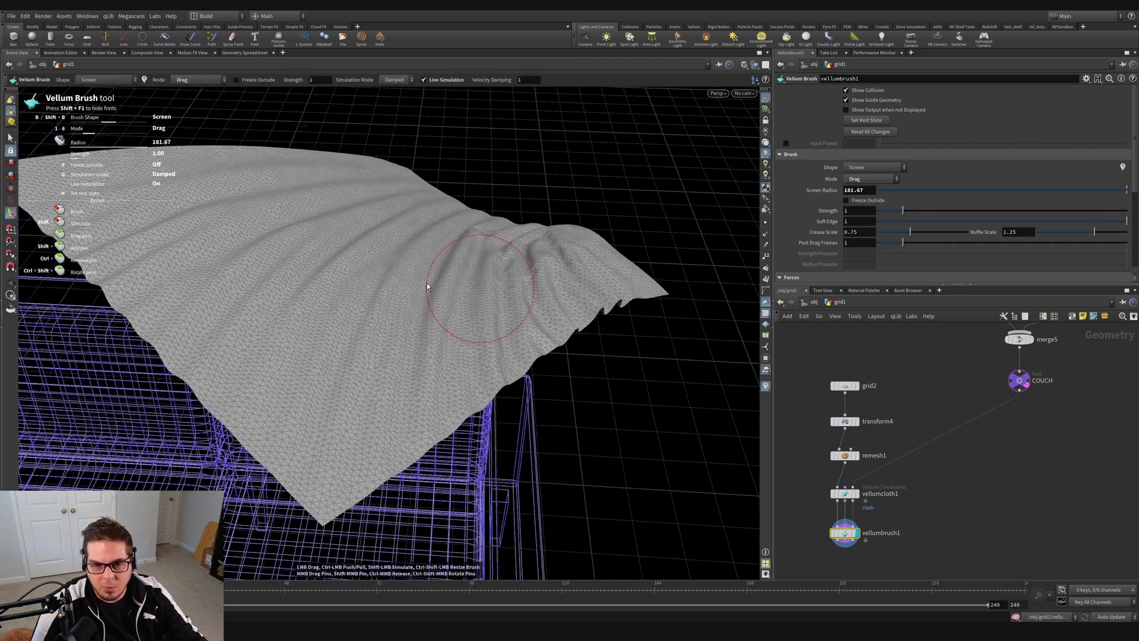
{"action": "scroll", "coordinate": [816, 217], "scroll_direction": "down", "scroll_amount": 3}
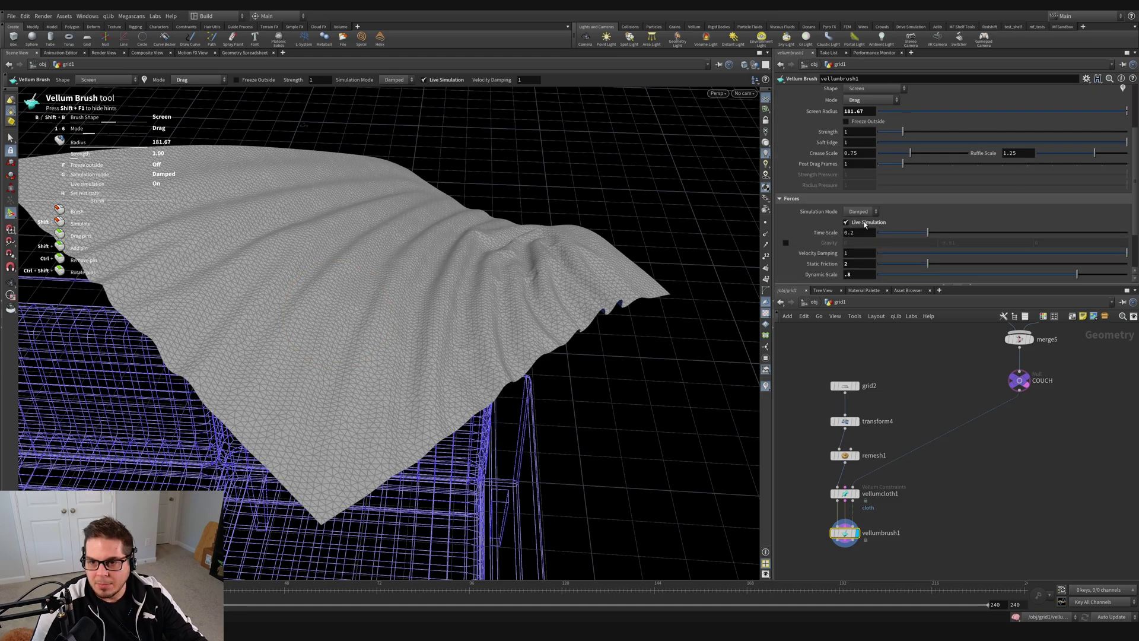
{"action": "mouse_move", "coordinate": [470, 247]}
{"action": "left_mouse_down"}
{"action": "mouse_move", "coordinate": [308, 247]}
{"action": "mouse_move", "coordinate": [508, 382]}
{"action": "mouse_move", "coordinate": [596, 373]}
{"action": "left_mouse_up"}
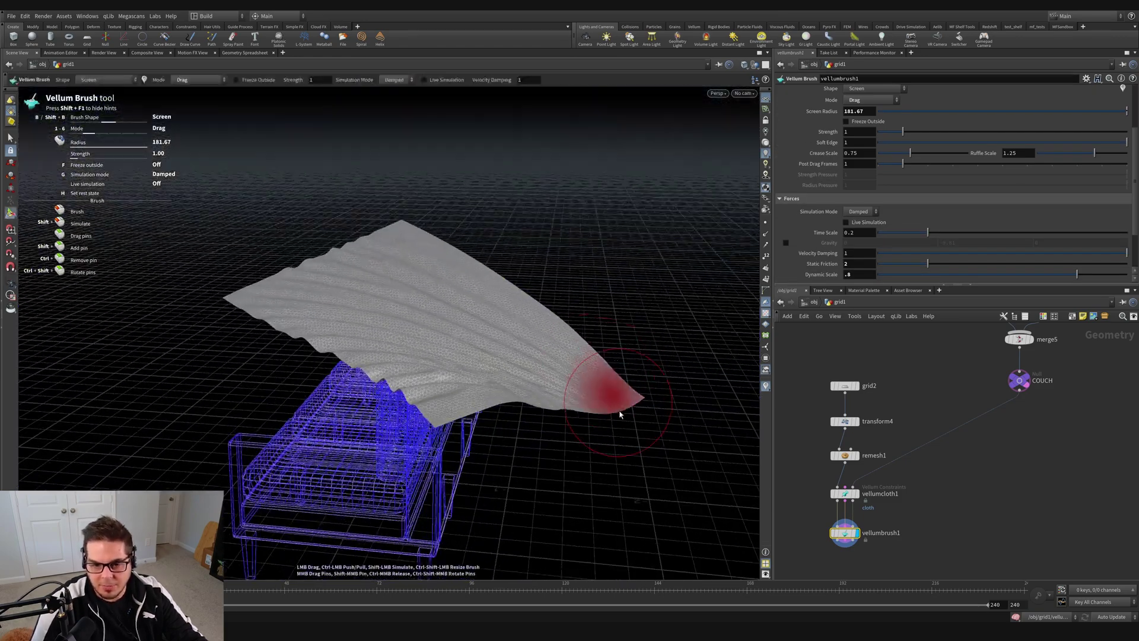
Step: Scrunch the floating cloth above the couch by dragging its corners and edges inward with the Vellum Brush
{"action": "mouse_move", "coordinate": [620, 415]}
{"action": "left_mouse_down"}
{"action": "mouse_move", "coordinate": [572, 479]}
{"action": "mouse_move", "coordinate": [402, 379]}
{"action": "mouse_move", "coordinate": [424, 430]}
{"action": "mouse_move", "coordinate": [502, 323]}
{"action": "left_mouse_up"}
{"action": "mouse_move", "coordinate": [673, 364]}
{"action": "left_mouse_down"}
{"action": "mouse_move", "coordinate": [634, 362]}
{"action": "mouse_move", "coordinate": [587, 433]}
{"action": "mouse_move", "coordinate": [515, 253]}
{"action": "mouse_move", "coordinate": [483, 318]}
{"action": "mouse_move", "coordinate": [508, 369]}
{"action": "mouse_move", "coordinate": [406, 484]}
{"action": "left_mouse_up"}
{"action": "mouse_move", "coordinate": [692, 292]}
{"action": "left_mouse_down"}
{"action": "mouse_move", "coordinate": [549, 233]}
{"action": "mouse_move", "coordinate": [392, 219]}
{"action": "mouse_move", "coordinate": [575, 265]}
{"action": "mouse_move", "coordinate": [377, 217]}
{"action": "left_mouse_up"}
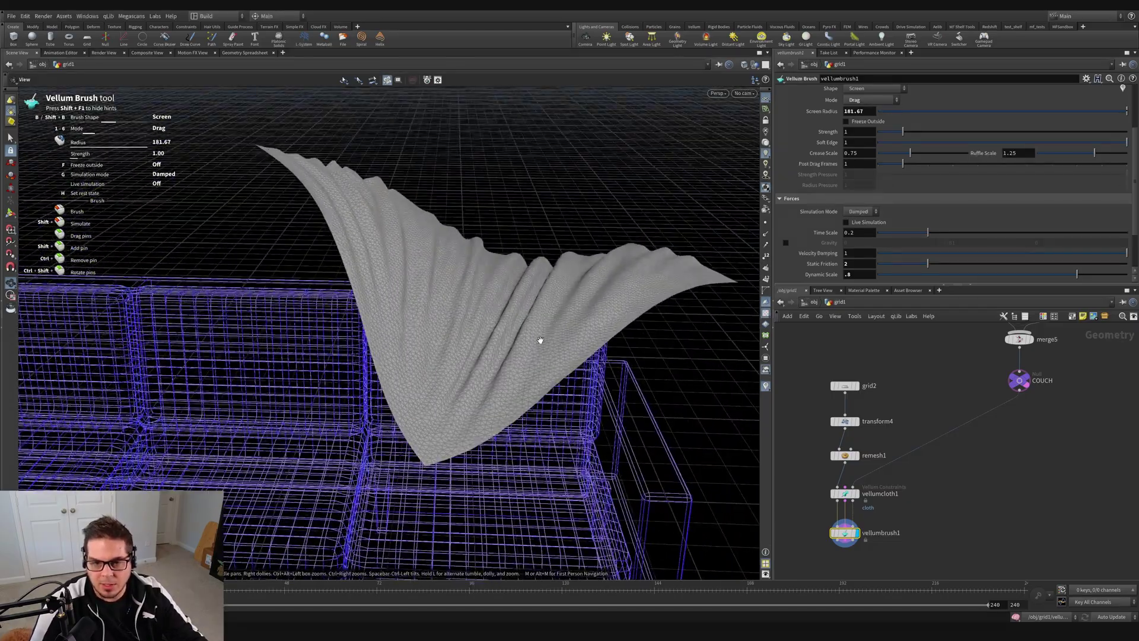
{"action": "key", "text": "space"}
{"action": "mouse_move", "coordinate": [388, 212]}
{"action": "left_mouse_down"}
{"action": "mouse_move", "coordinate": [463, 282]}
{"action": "mouse_move", "coordinate": [419, 300]}
{"action": "mouse_move", "coordinate": [358, 202]}
{"action": "left_mouse_up"}
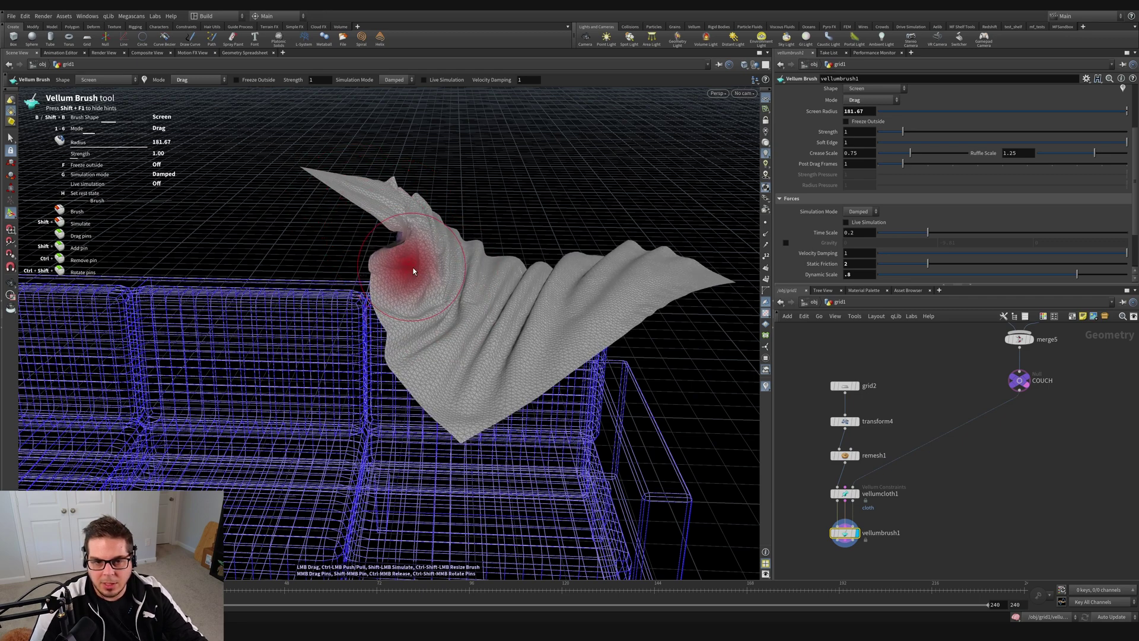
{"action": "key", "text": "space"}
{"action": "mouse_move", "coordinate": [414, 269]}
{"action": "left_mouse_down"}
{"action": "mouse_move", "coordinate": [486, 355]}
{"action": "mouse_move", "coordinate": [433, 332]}
{"action": "mouse_move", "coordinate": [258, 389]}
{"action": "mouse_move", "coordinate": [393, 318]}
{"action": "mouse_move", "coordinate": [406, 267]}
{"action": "left_mouse_up"}
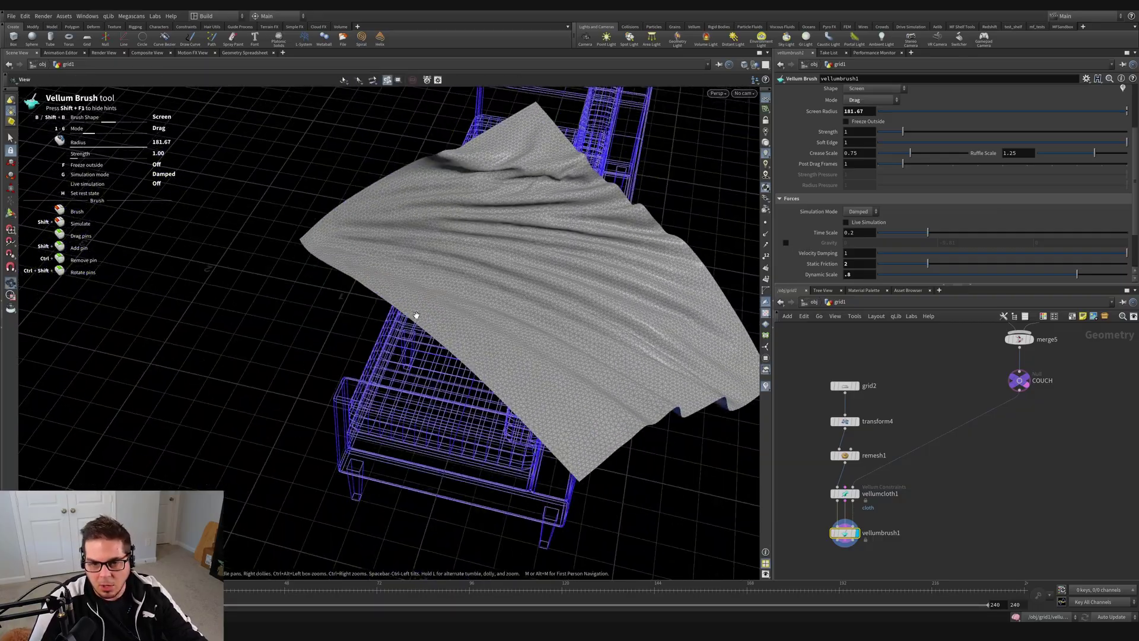
{"action": "mouse_move", "coordinate": [375, 323]}
{"action": "left_mouse_down"}
{"action": "mouse_move", "coordinate": [676, 257]}
{"action": "mouse_move", "coordinate": [476, 261]}
{"action": "mouse_move", "coordinate": [528, 260]}
{"action": "left_mouse_up"}
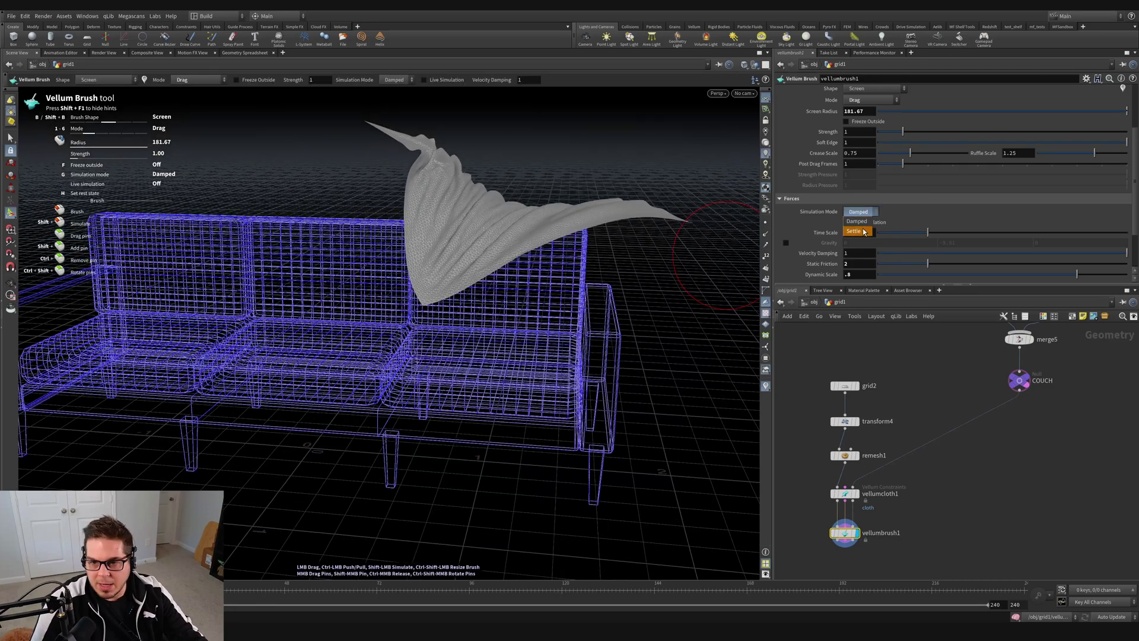
Step: Set the simulation mode to Settle with Live Simulation on and let the wrinkled cloth fall over the couch's end
{"action": "left_click", "coordinate": [863, 231]}
{"action": "key", "text": "space"}
{"action": "left_click_drag", "start_coordinate": [536, 269], "coordinate": [509, 227]}
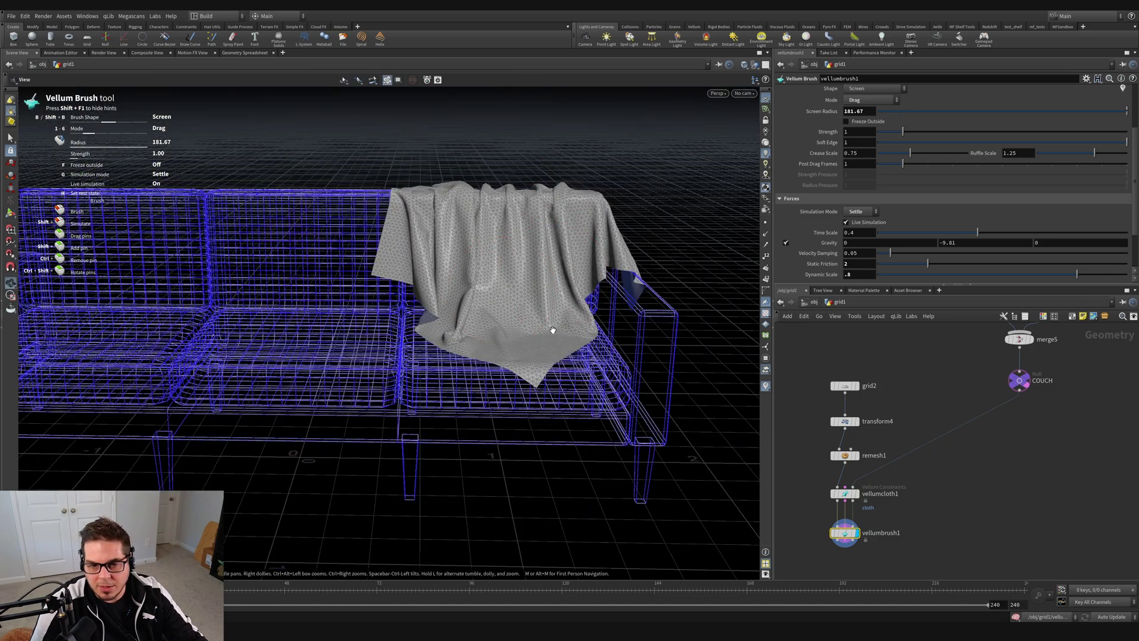
{"action": "left_click_drag", "start_coordinate": [551, 331], "coordinate": [468, 354]}
{"action": "key", "text": "space"}
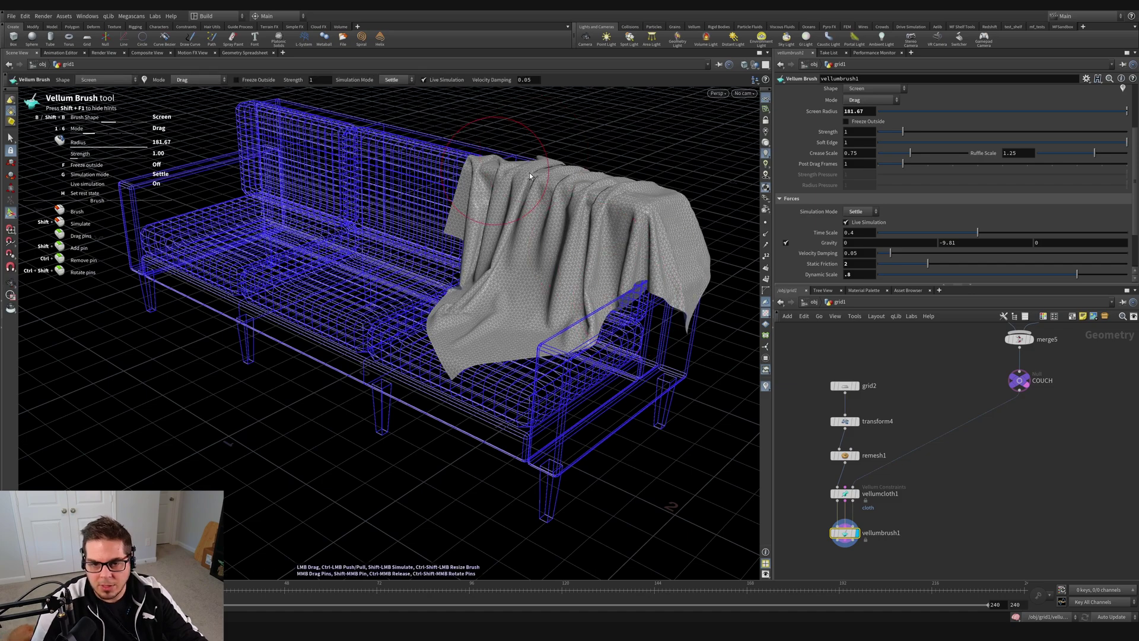
Step: Pull the draped cloth over the seat and bunch its hanging corner on the backrest with the Vellum Brush
{"action": "mouse_move", "coordinate": [546, 233]}
{"action": "left_mouse_down"}
{"action": "mouse_move", "coordinate": [655, 201]}
{"action": "mouse_move", "coordinate": [509, 356]}
{"action": "mouse_move", "coordinate": [534, 362]}
{"action": "mouse_move", "coordinate": [545, 392]}
{"action": "left_mouse_up"}
{"action": "left_click_drag", "start_coordinate": [525, 436], "coordinate": [521, 453]}
{"action": "mouse_move", "coordinate": [500, 187]}
{"action": "left_mouse_down"}
{"action": "mouse_move", "coordinate": [532, 176]}
{"action": "mouse_move", "coordinate": [618, 195]}
{"action": "left_mouse_up"}
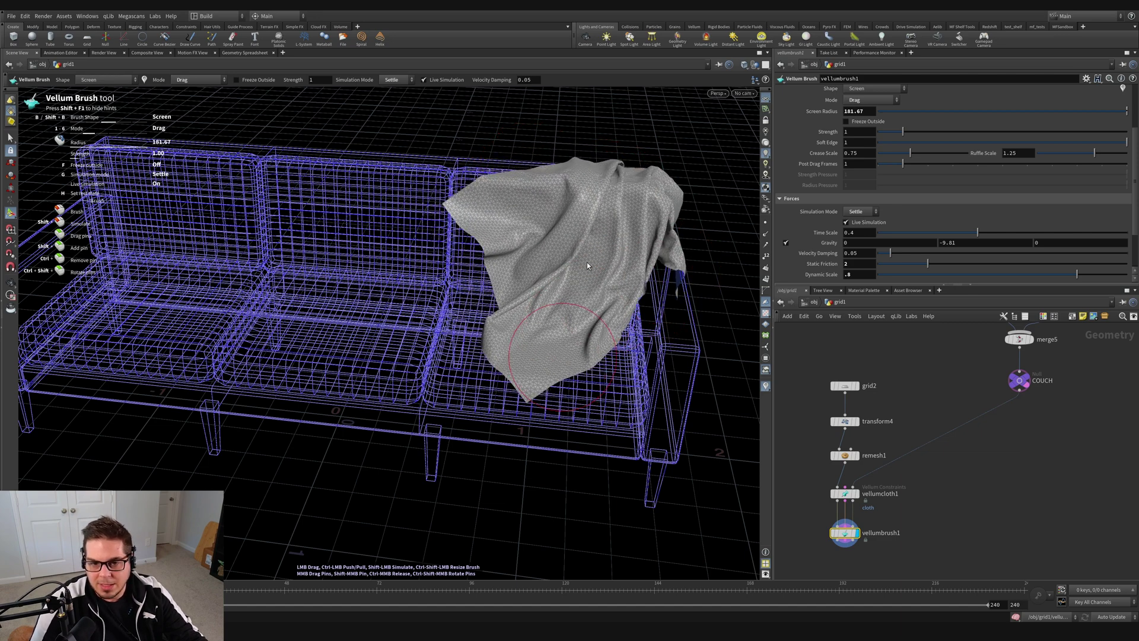
{"action": "mouse_move", "coordinate": [570, 292]}
{"action": "left_mouse_down", "text": "alt"}
{"action": "mouse_move", "coordinate": [607, 287]}
{"action": "mouse_move", "coordinate": [550, 280]}
{"action": "mouse_move", "coordinate": [603, 326]}
{"action": "mouse_move", "coordinate": [695, 235]}
{"action": "left_mouse_up", "text": "alt"}
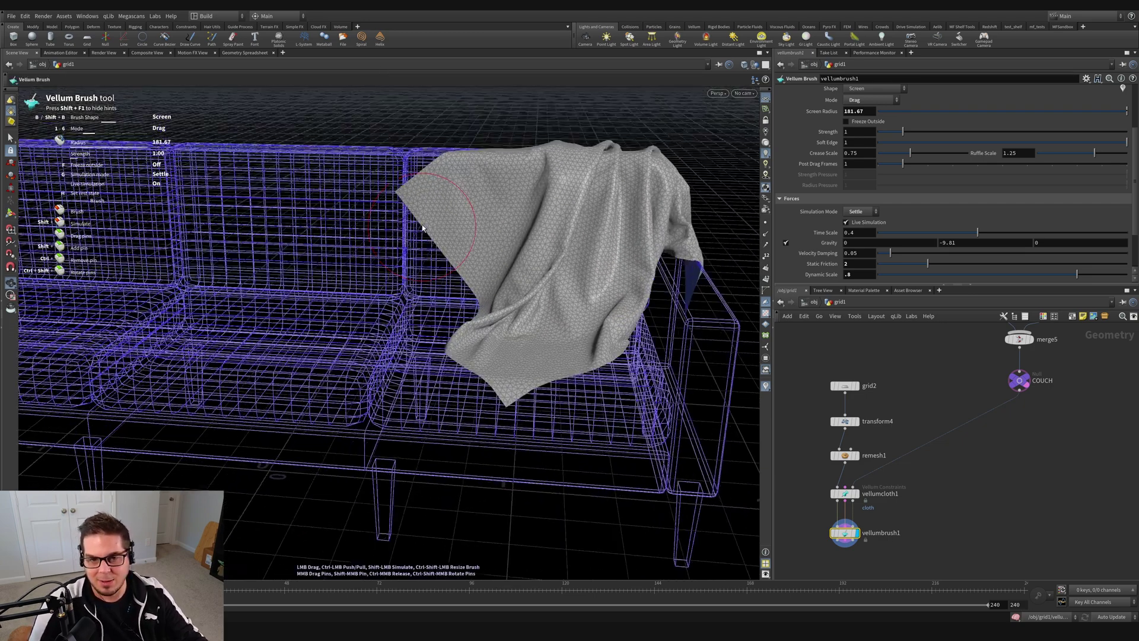
{"action": "mouse_move", "coordinate": [433, 193]}
{"action": "left_mouse_down"}
{"action": "mouse_move", "coordinate": [477, 191]}
{"action": "mouse_move", "coordinate": [471, 209]}
{"action": "left_mouse_up"}
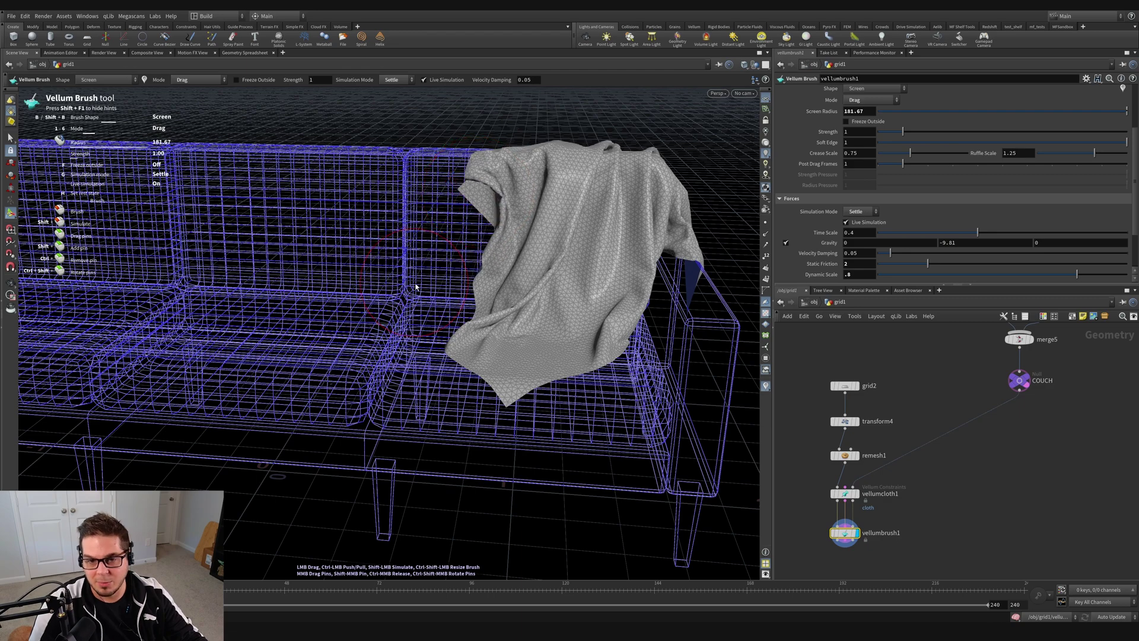
Step: Turn off Live Simulation and inspect the draped blanket from around the couch
{"action": "mouse_move", "coordinate": [547, 270]}
{"action": "left_mouse_down", "text": "alt"}
{"action": "mouse_move", "coordinate": [418, 321]}
{"action": "mouse_move", "coordinate": [483, 284]}
{"action": "mouse_move", "coordinate": [410, 301]}
{"action": "left_mouse_up", "text": "alt"}
{"action": "scroll", "coordinate": [410, 302], "scroll_direction": "down", "scroll_amount": 3, "text": "alt"}
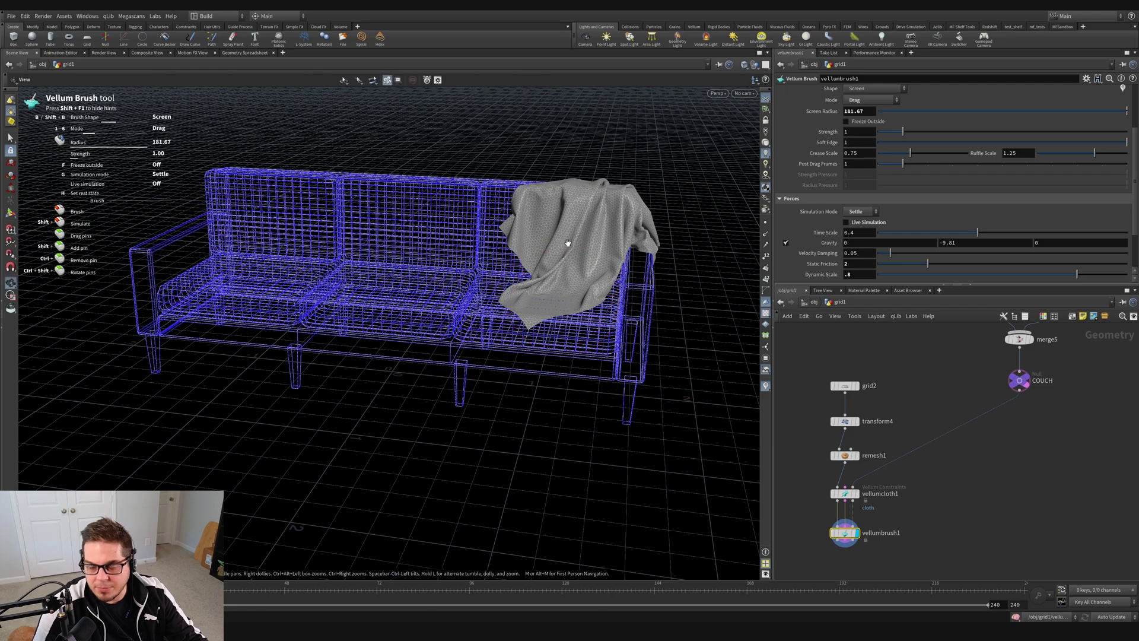
{"action": "scroll", "coordinate": [564, 242], "scroll_direction": "up", "scroll_amount": 3, "text": "alt"}
{"action": "mouse_move", "coordinate": [564, 241]}
{"action": "left_mouse_down", "text": "alt"}
{"action": "mouse_move", "coordinate": [534, 249]}
{"action": "mouse_move", "coordinate": [542, 295]}
{"action": "mouse_move", "coordinate": [579, 257]}
{"action": "left_mouse_up", "text": "alt"}
Step: Lock the vellumbrush1 node, accepting that only its first output is locked
{"action": "middle_click_drag", "start_coordinate": [954, 521], "coordinate": [978, 446]}
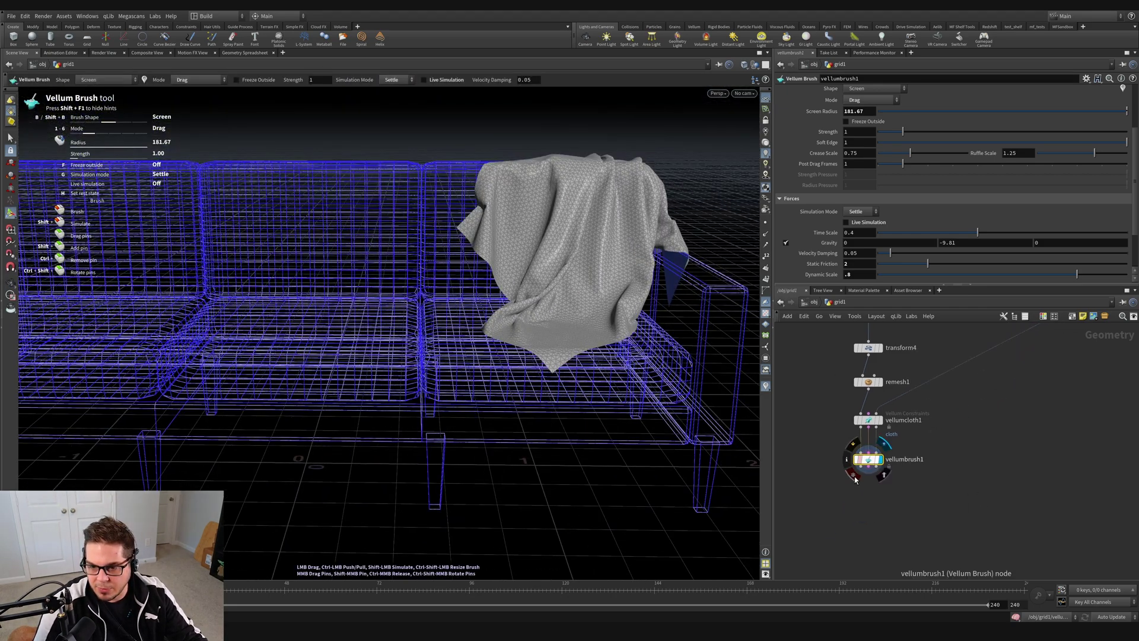
{"action": "scroll", "coordinate": [870, 465], "scroll_direction": "up", "scroll_amount": 4}
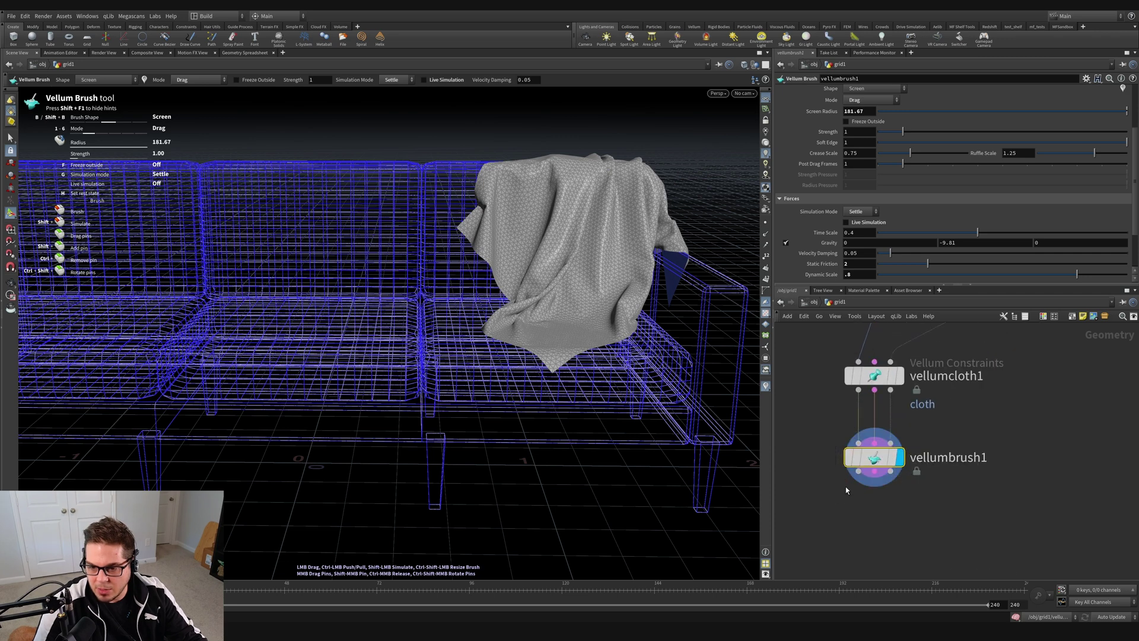
{"action": "left_click", "coordinate": [841, 494]}
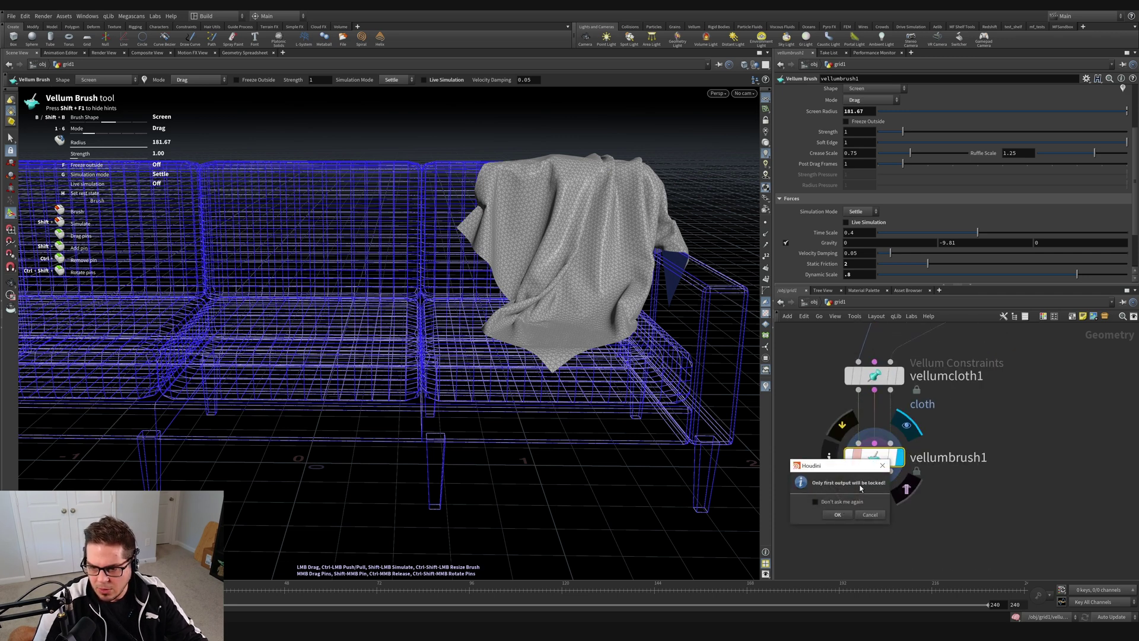
{"action": "left_click", "coordinate": [837, 515]}
{"action": "right_click_drag", "start_coordinate": [439, 321], "coordinate": [538, 260], "text": "alt"}
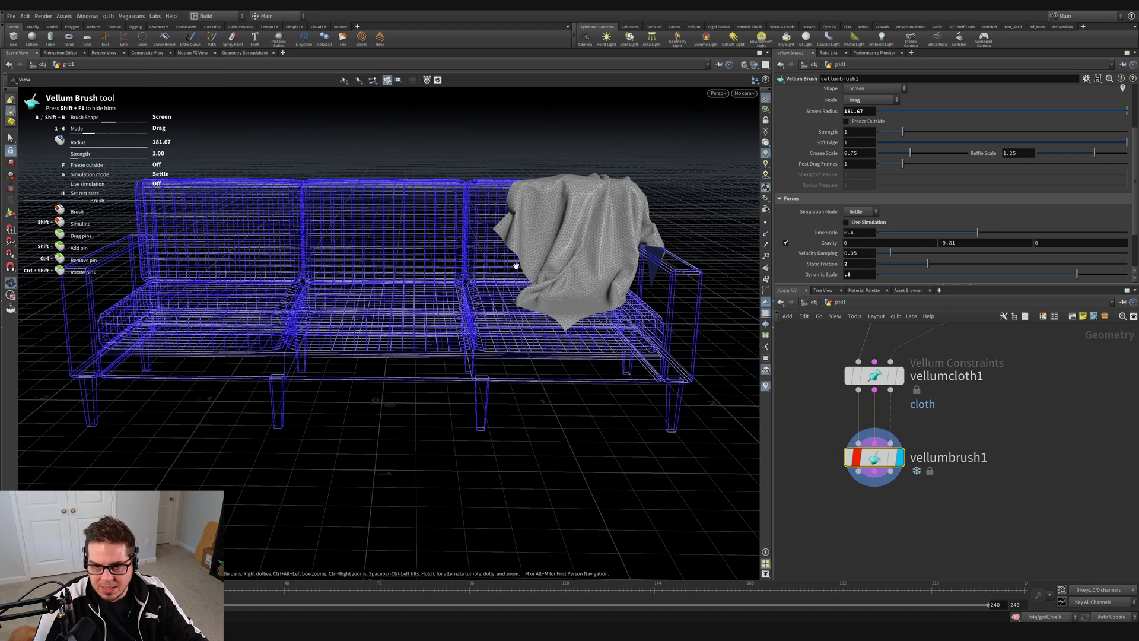
{"action": "left_click_drag", "start_coordinate": [538, 259], "coordinate": [602, 290], "text": "alt"}
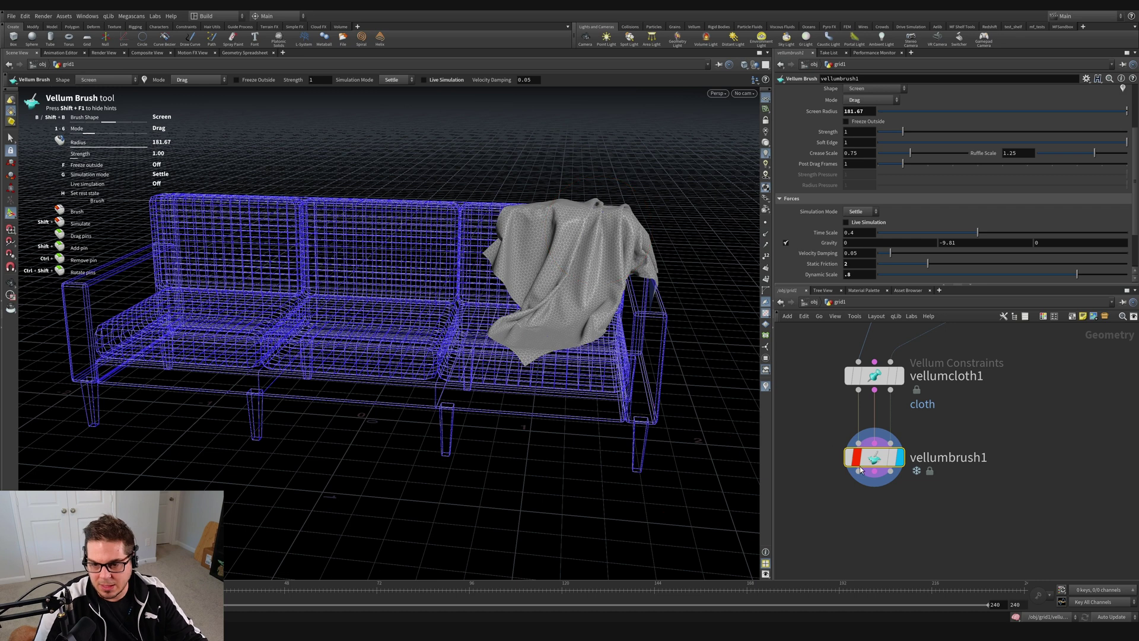